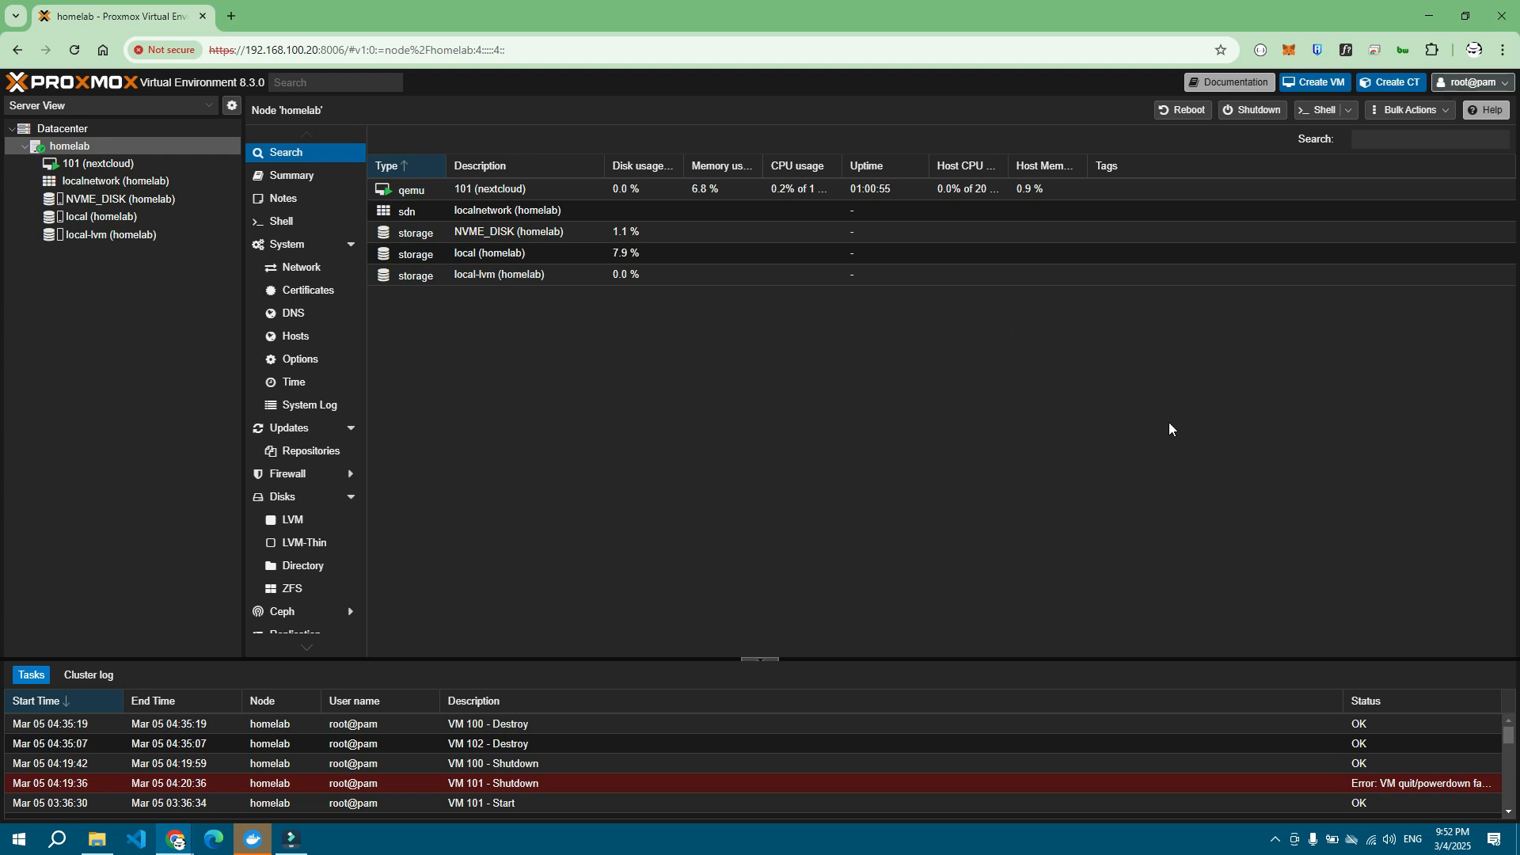
Step: Start a new VM in the Create VM wizard and enter its name 'omv'
click(1331, 83)
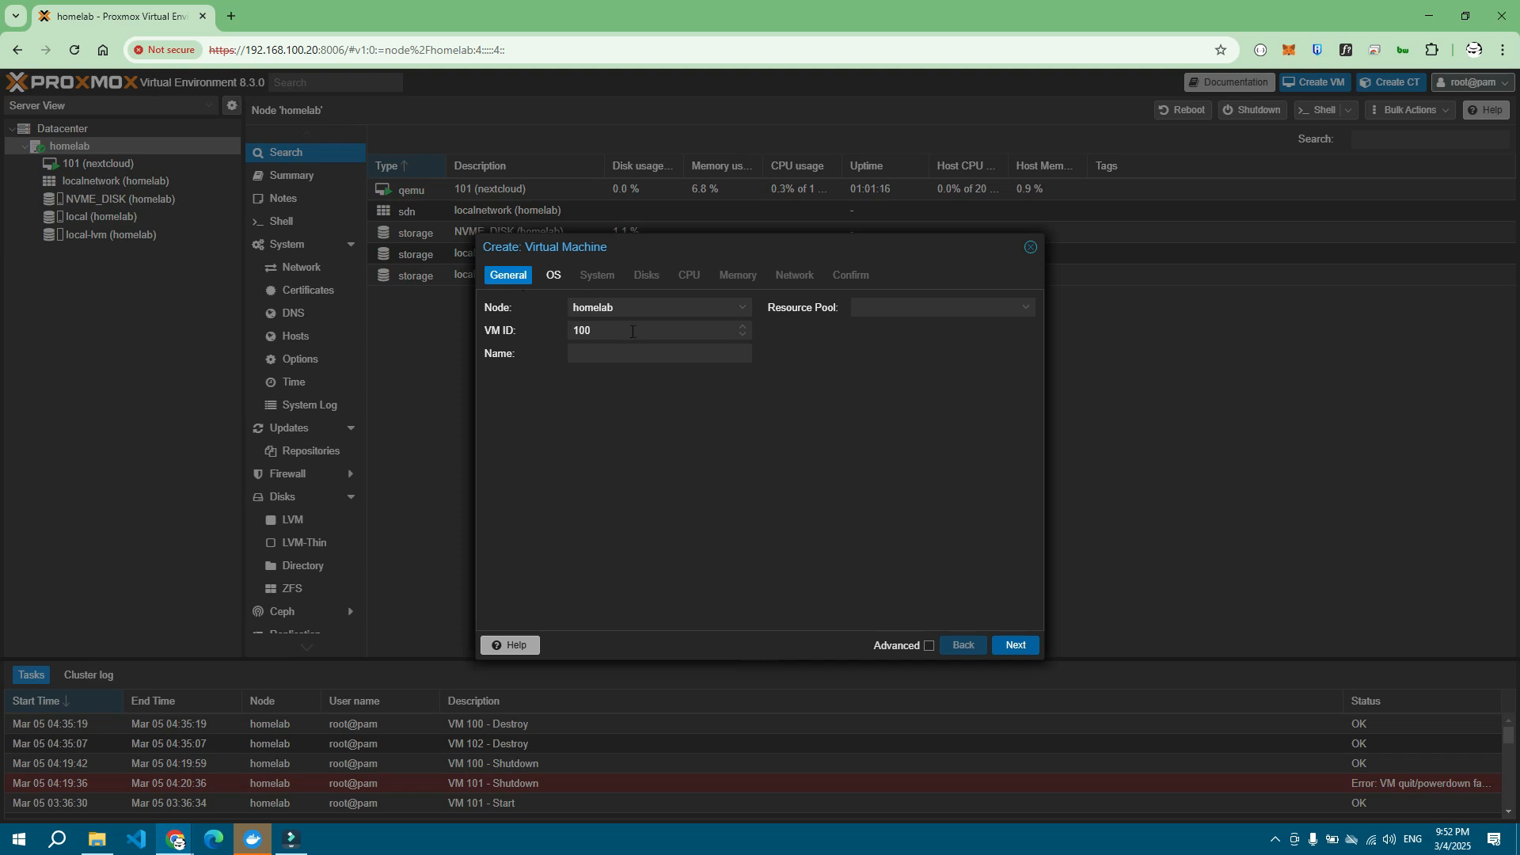
click(668, 361)
text(omv)
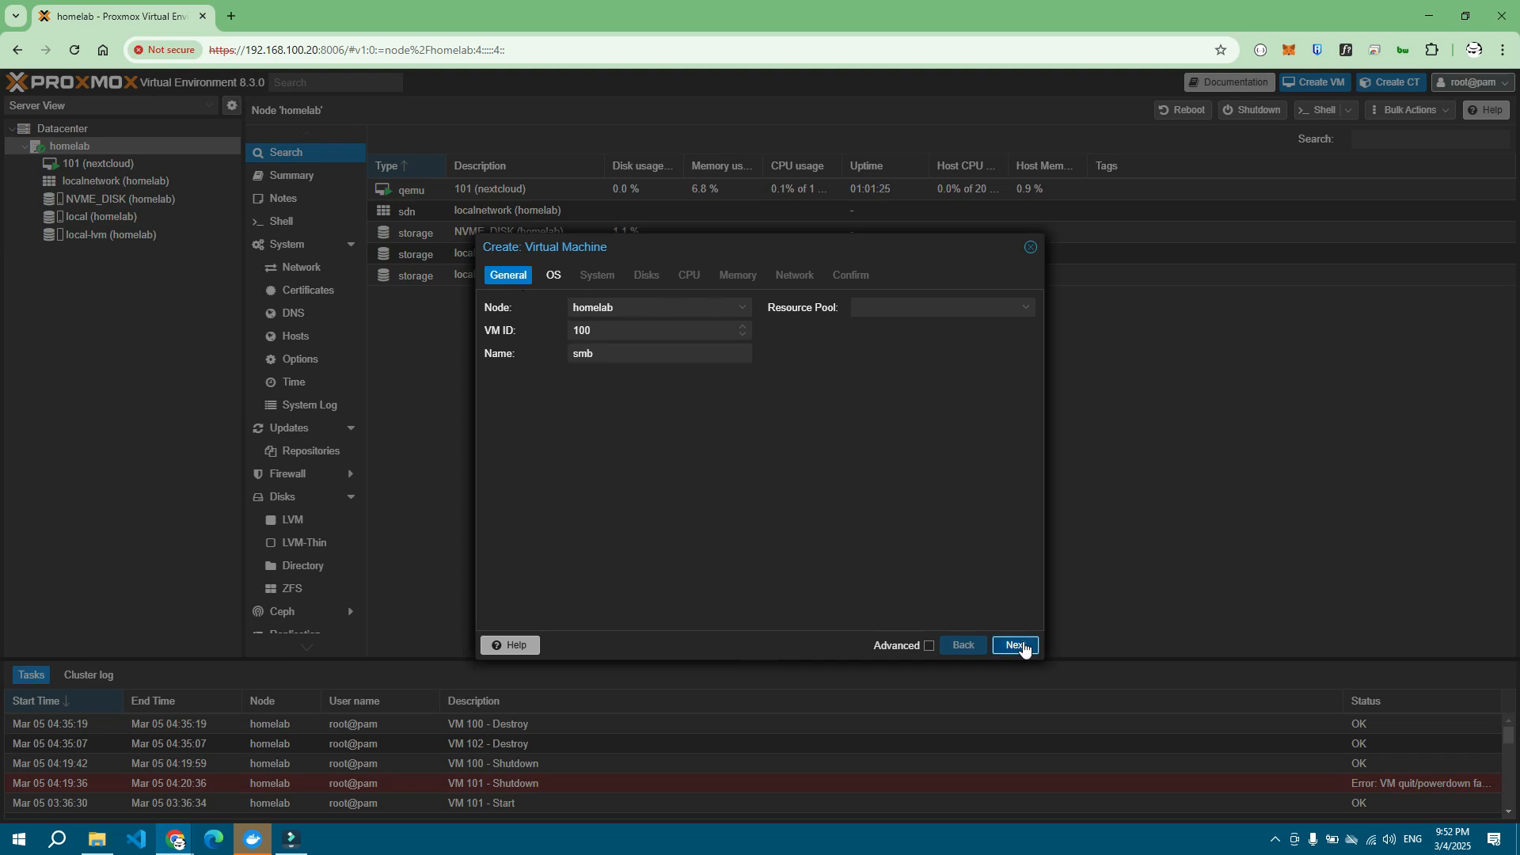
click(1023, 645)
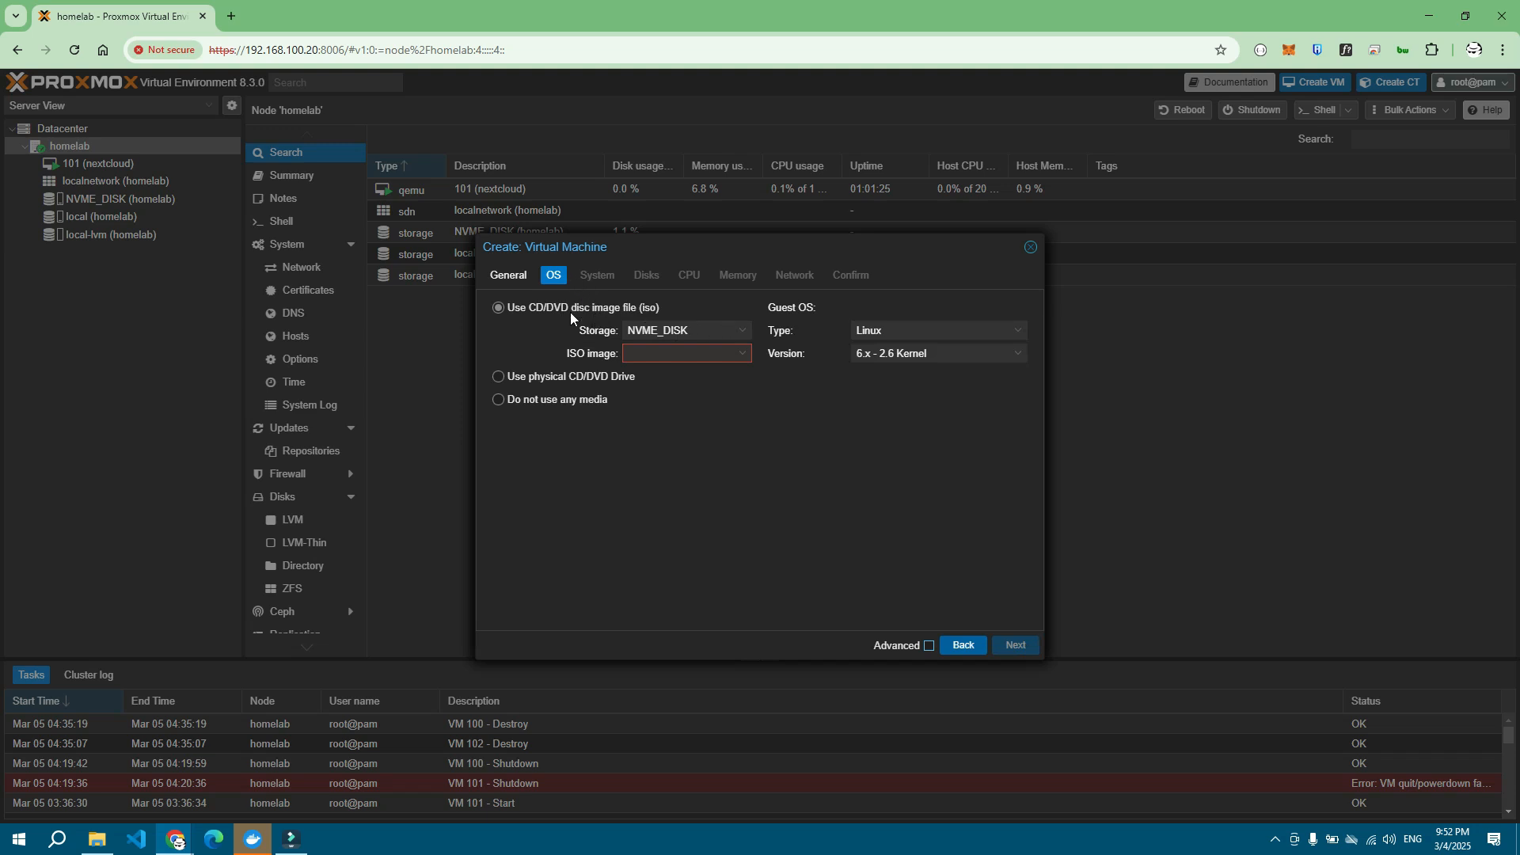
Step: Choose ubuntu-24.04.1-live-server-amd64.iso from NVME_DISK as the VM's install media
click(744, 353)
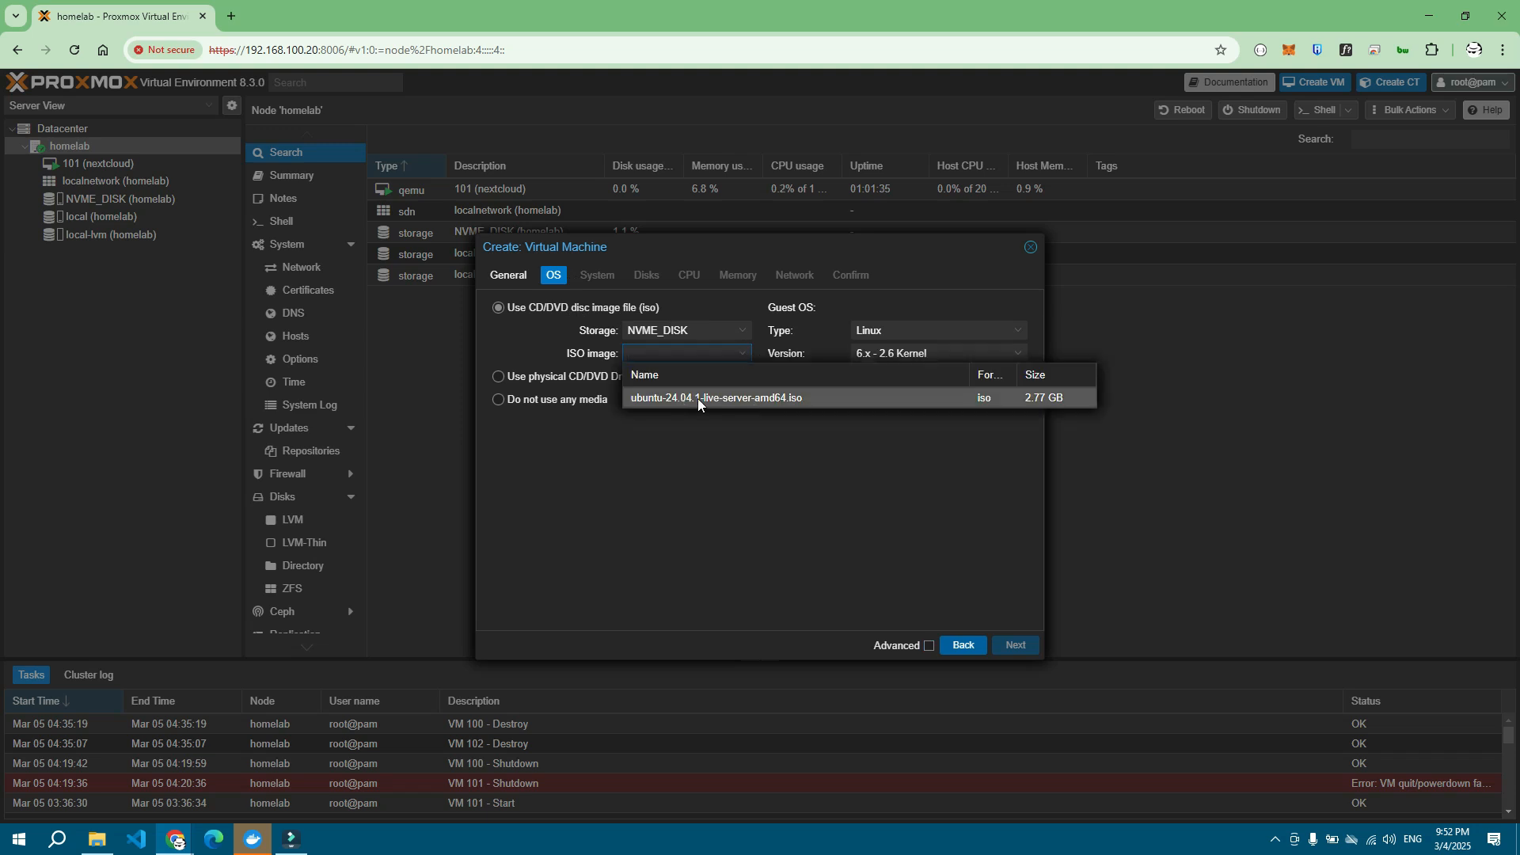
click(763, 399)
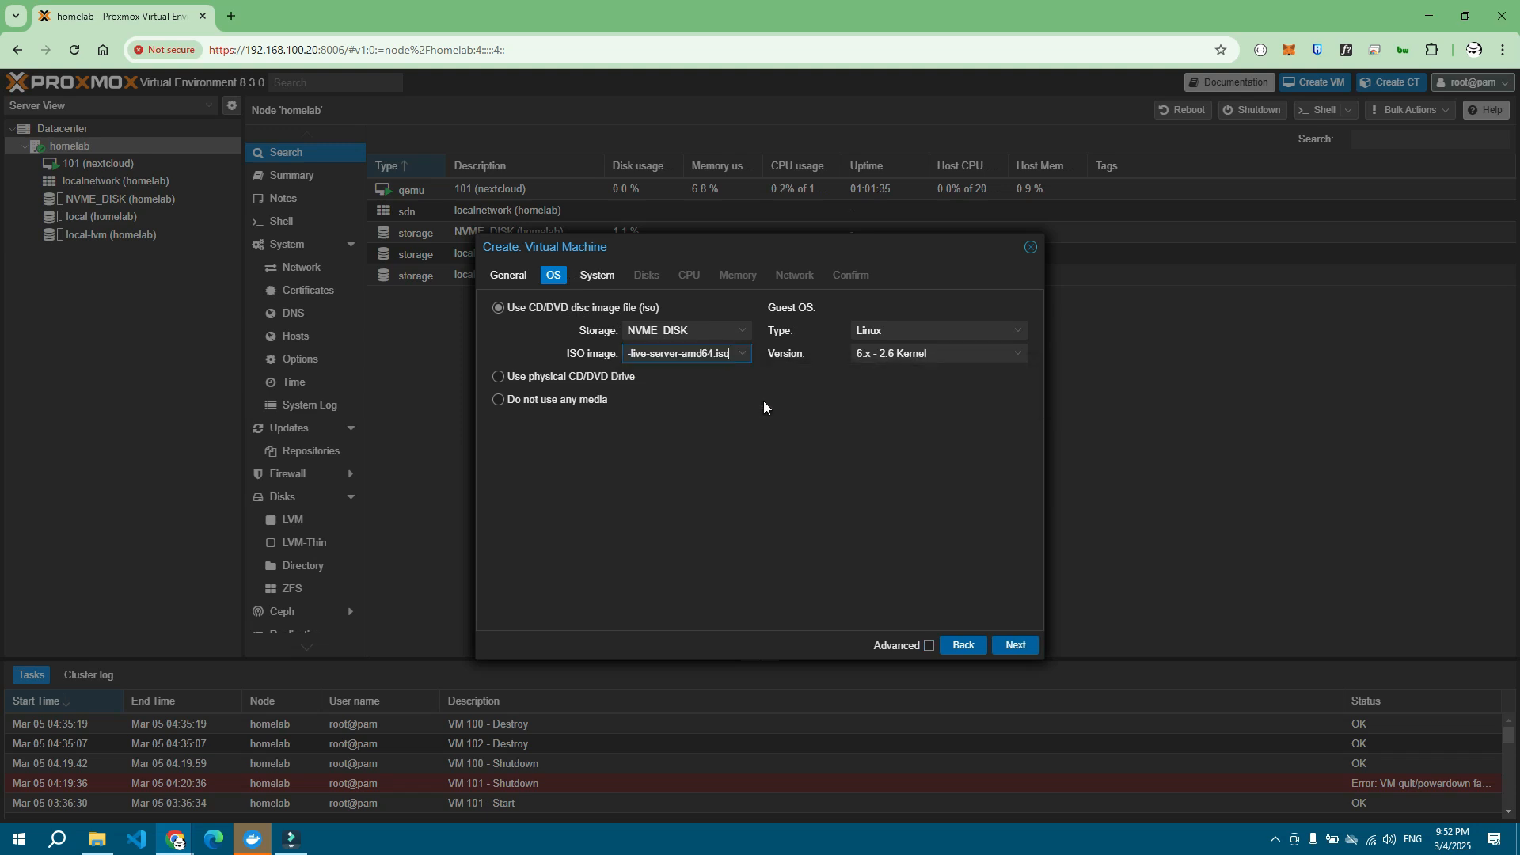
click(820, 438)
click(599, 275)
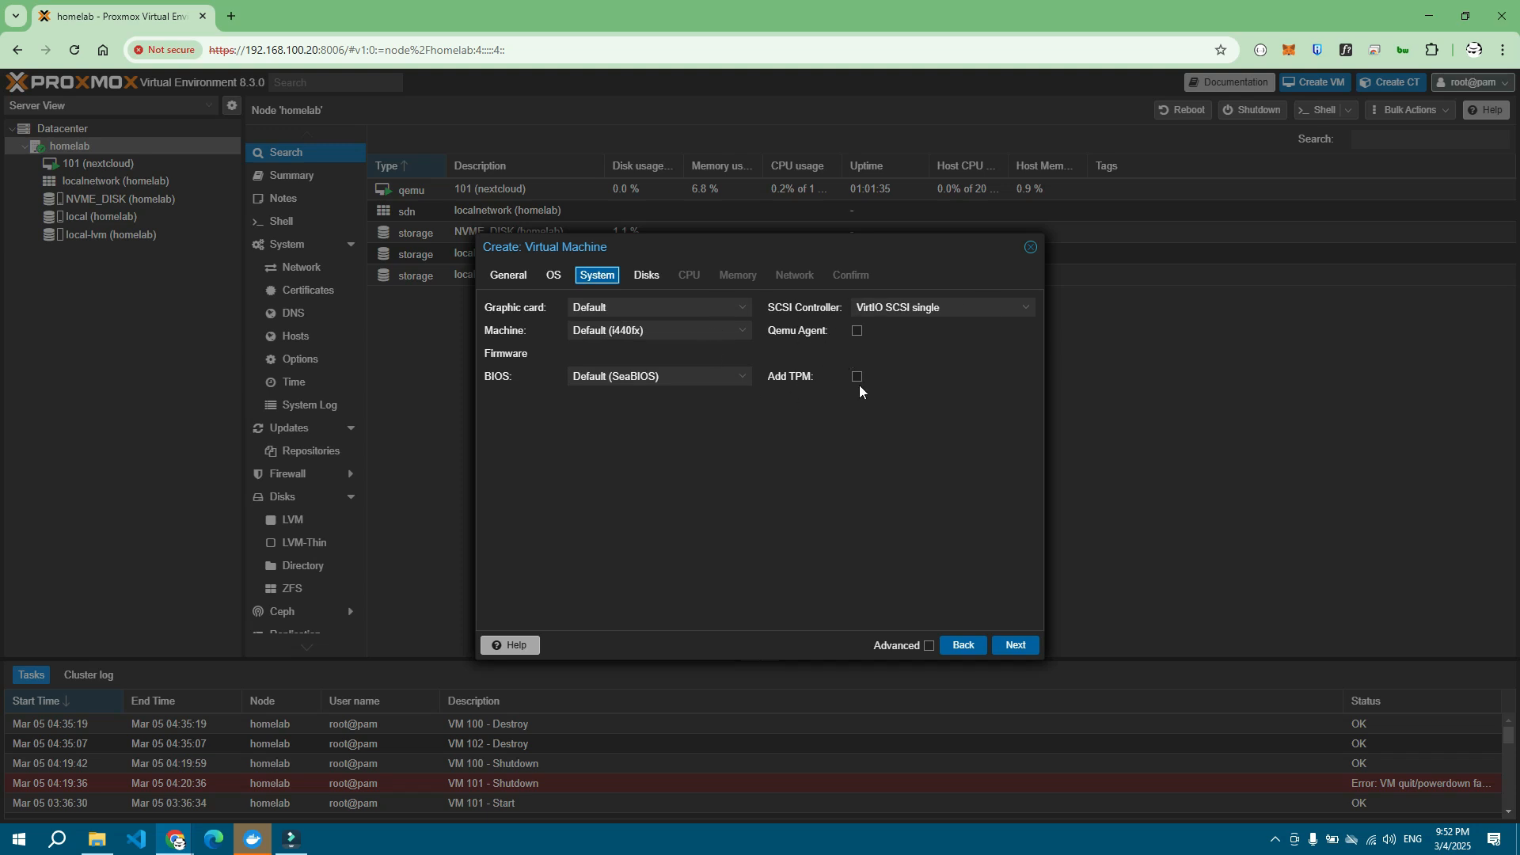
Step: Keep the default system, 32 GiB disk, 1 core and 2048 MiB memory
click(651, 280)
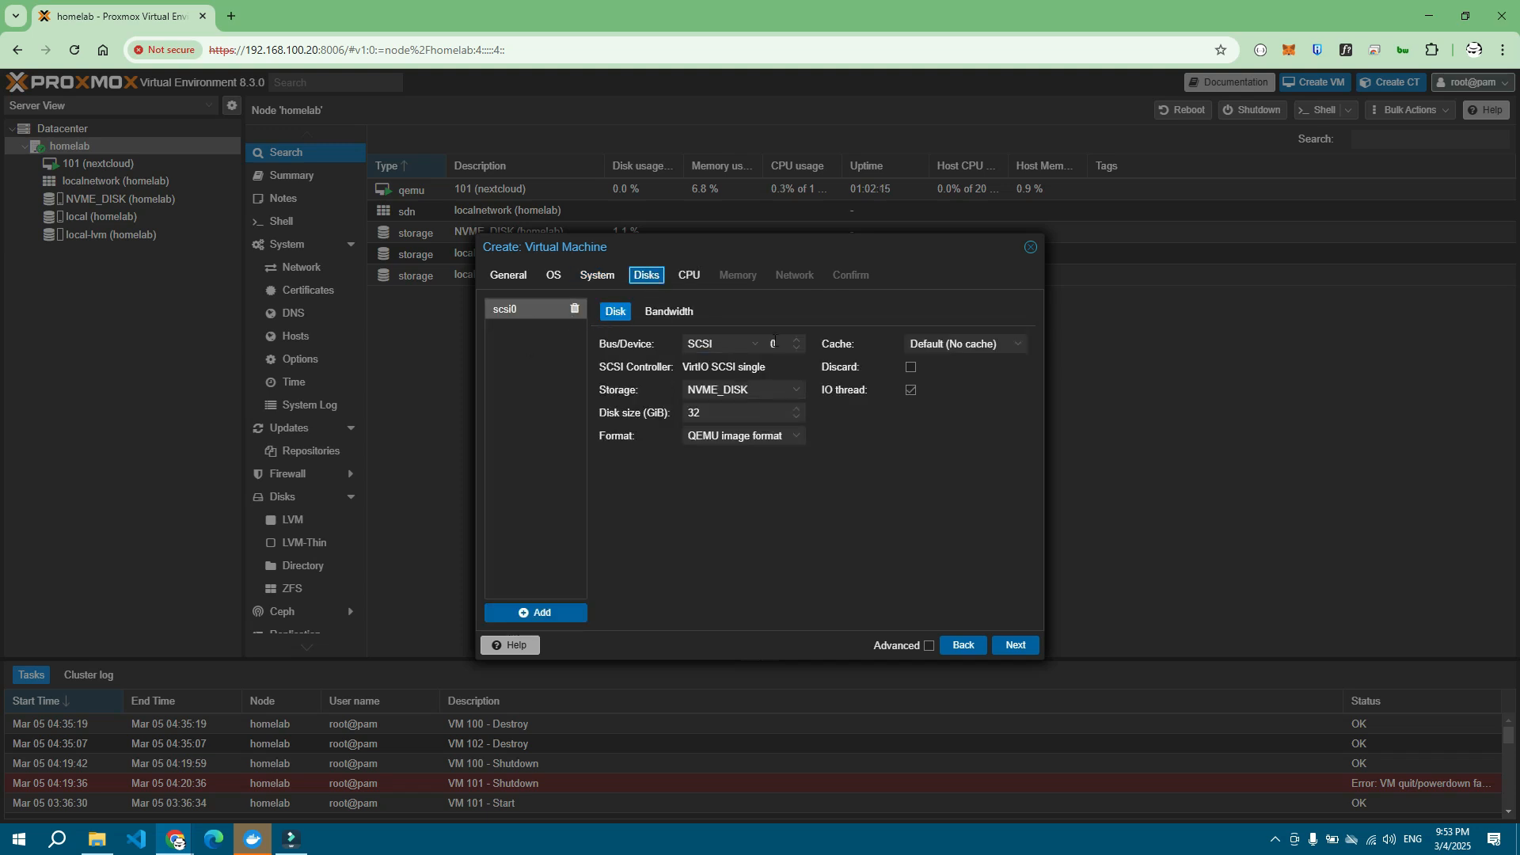
click(738, 516)
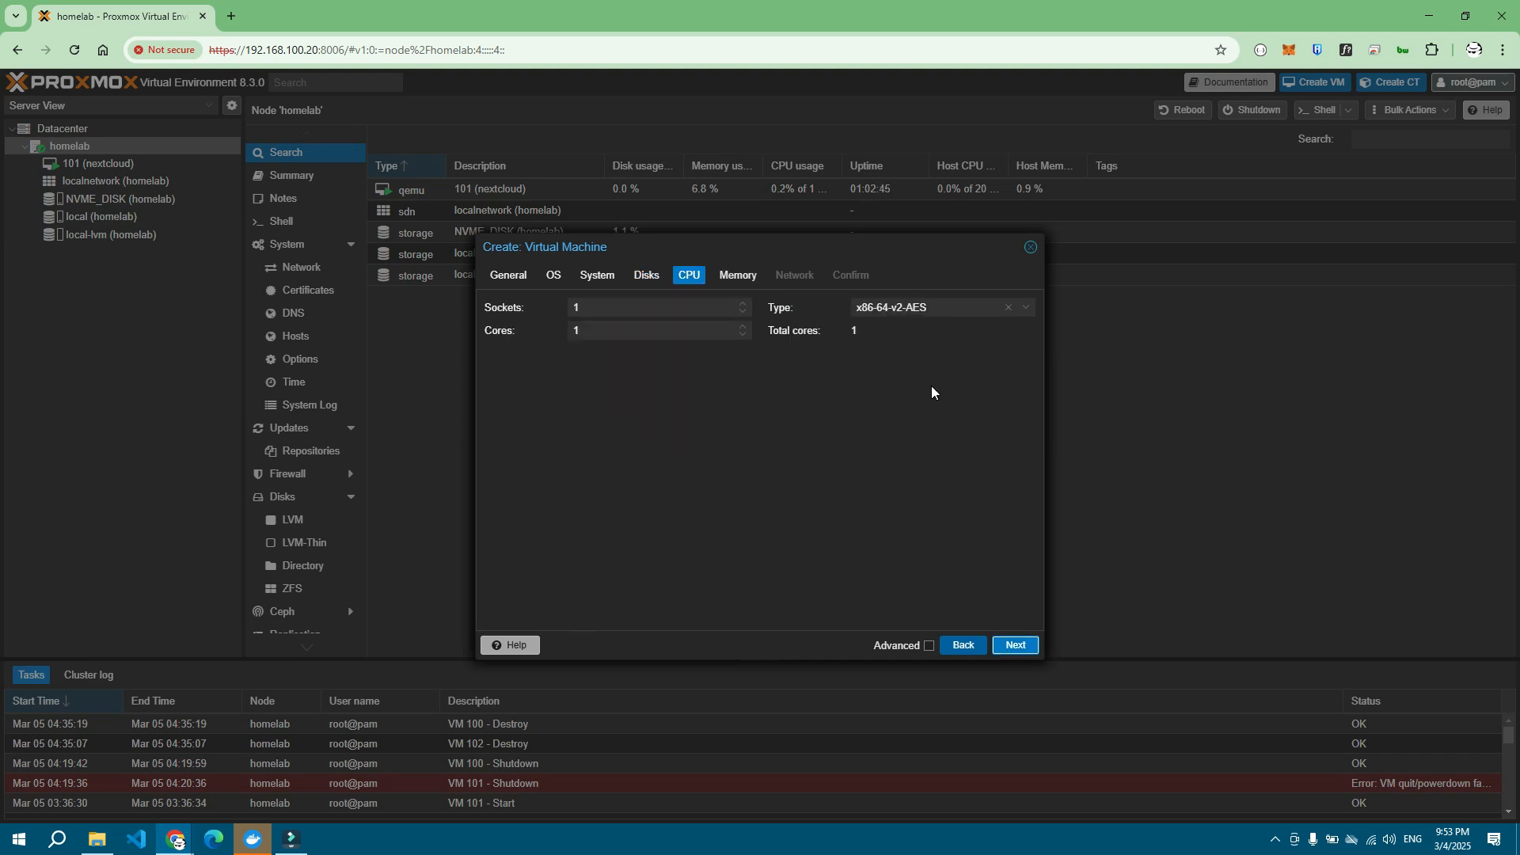
click(1015, 646)
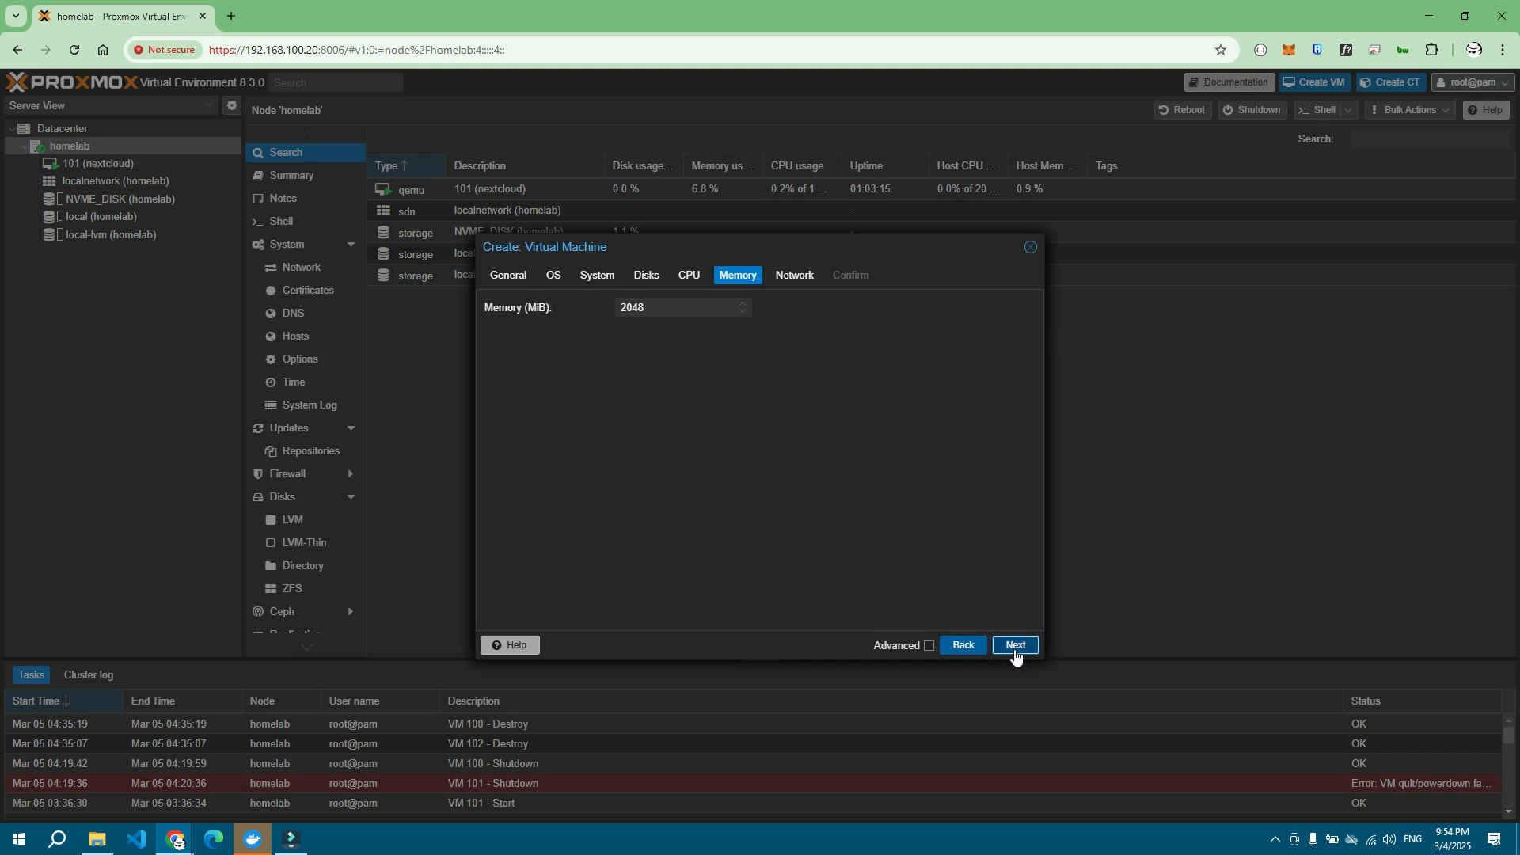
click(1015, 646)
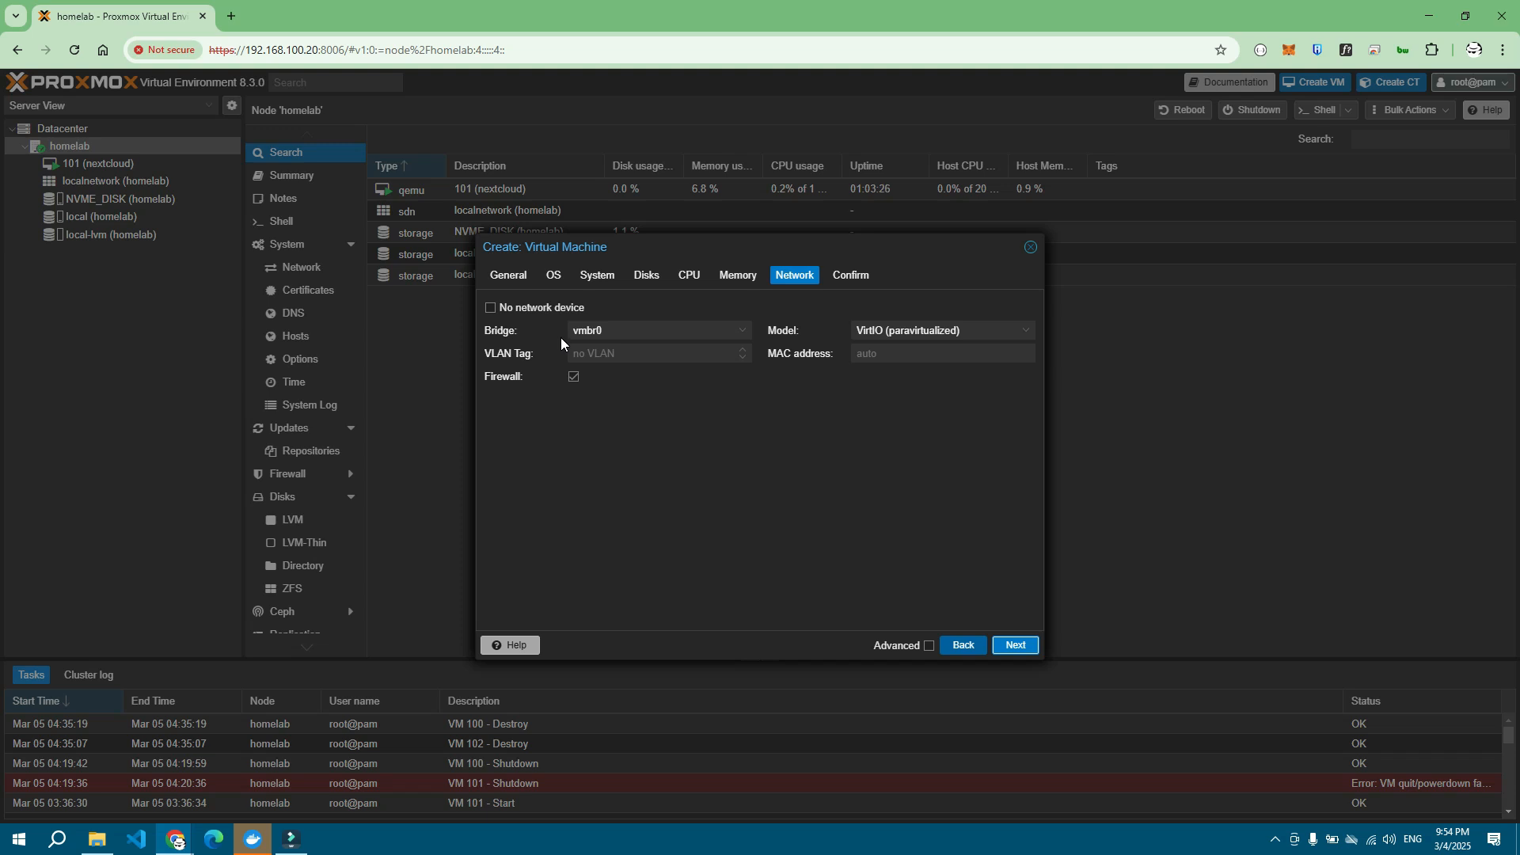
Step: Keep vmbr0 as the network bridge and reach the Confirm summary
click(607, 332)
click(607, 331)
click(652, 462)
click(665, 332)
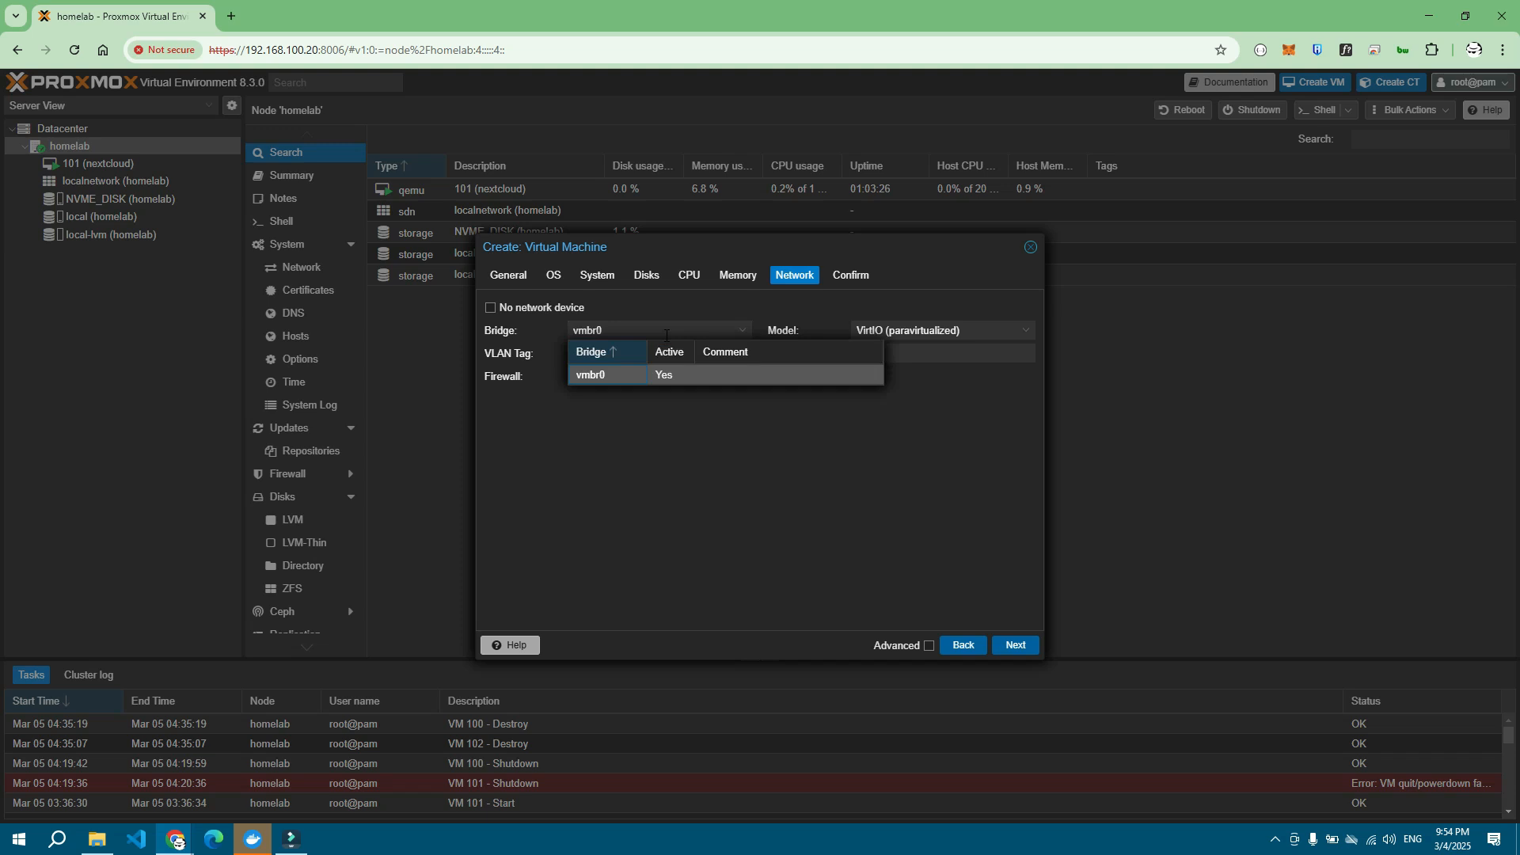
click(634, 400)
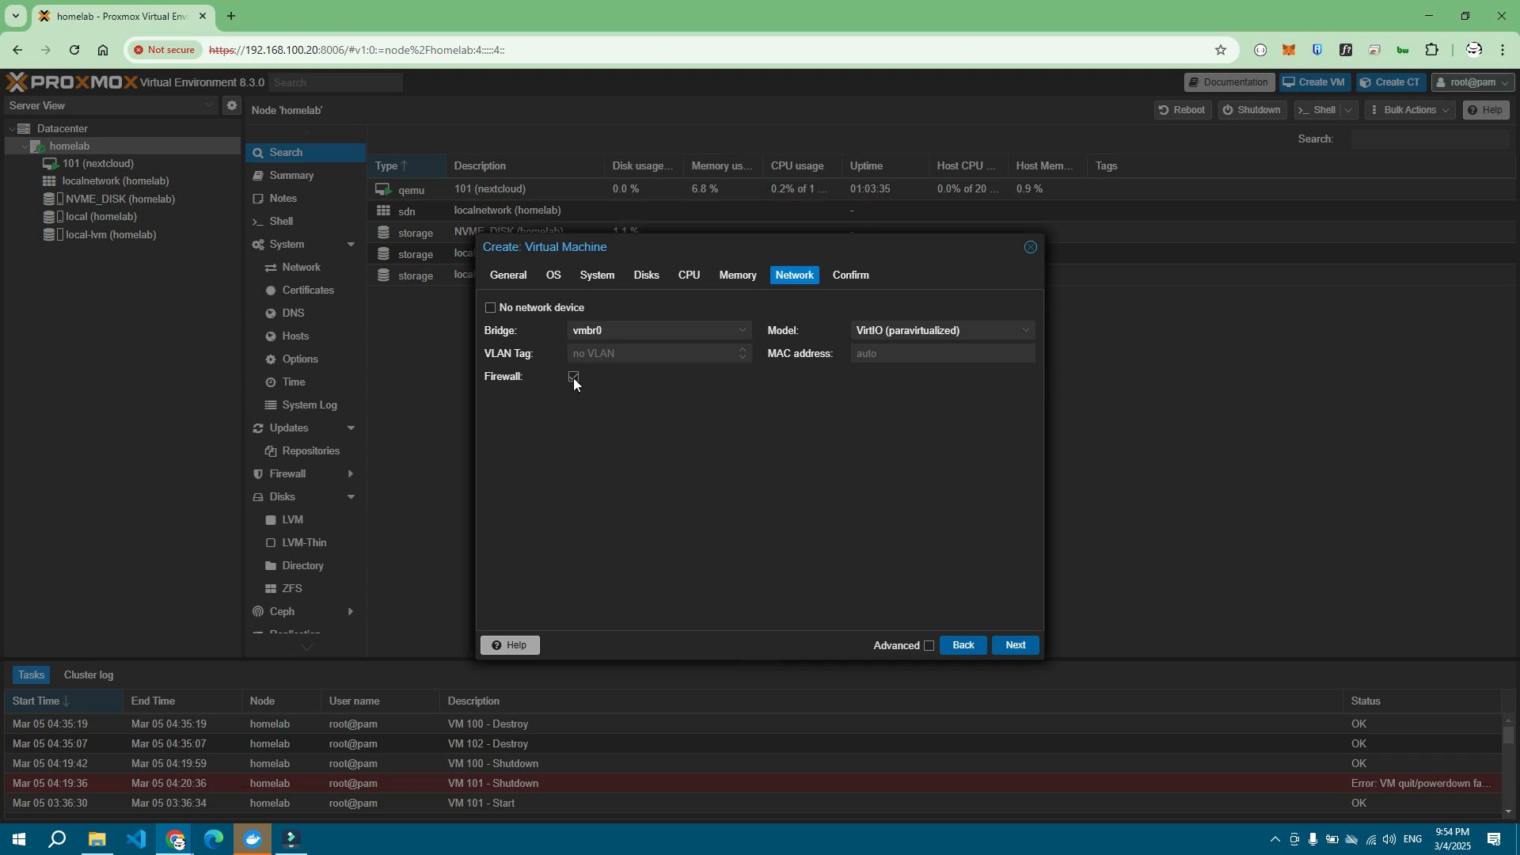
click(1016, 645)
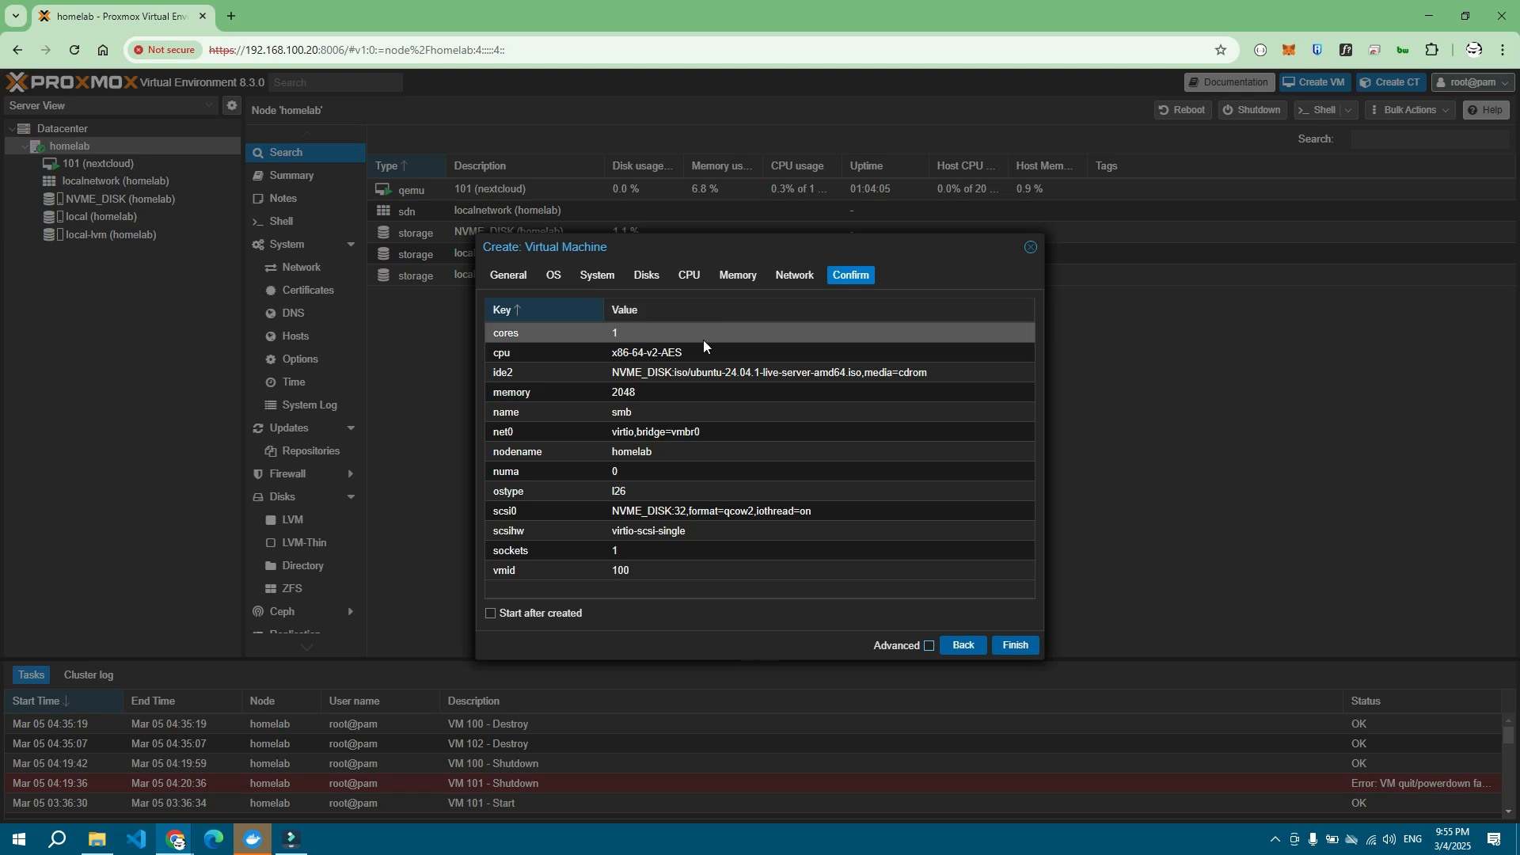
Step: Enable 'Start after created', finish creating VM 100 (smb), and open its page
click(547, 615)
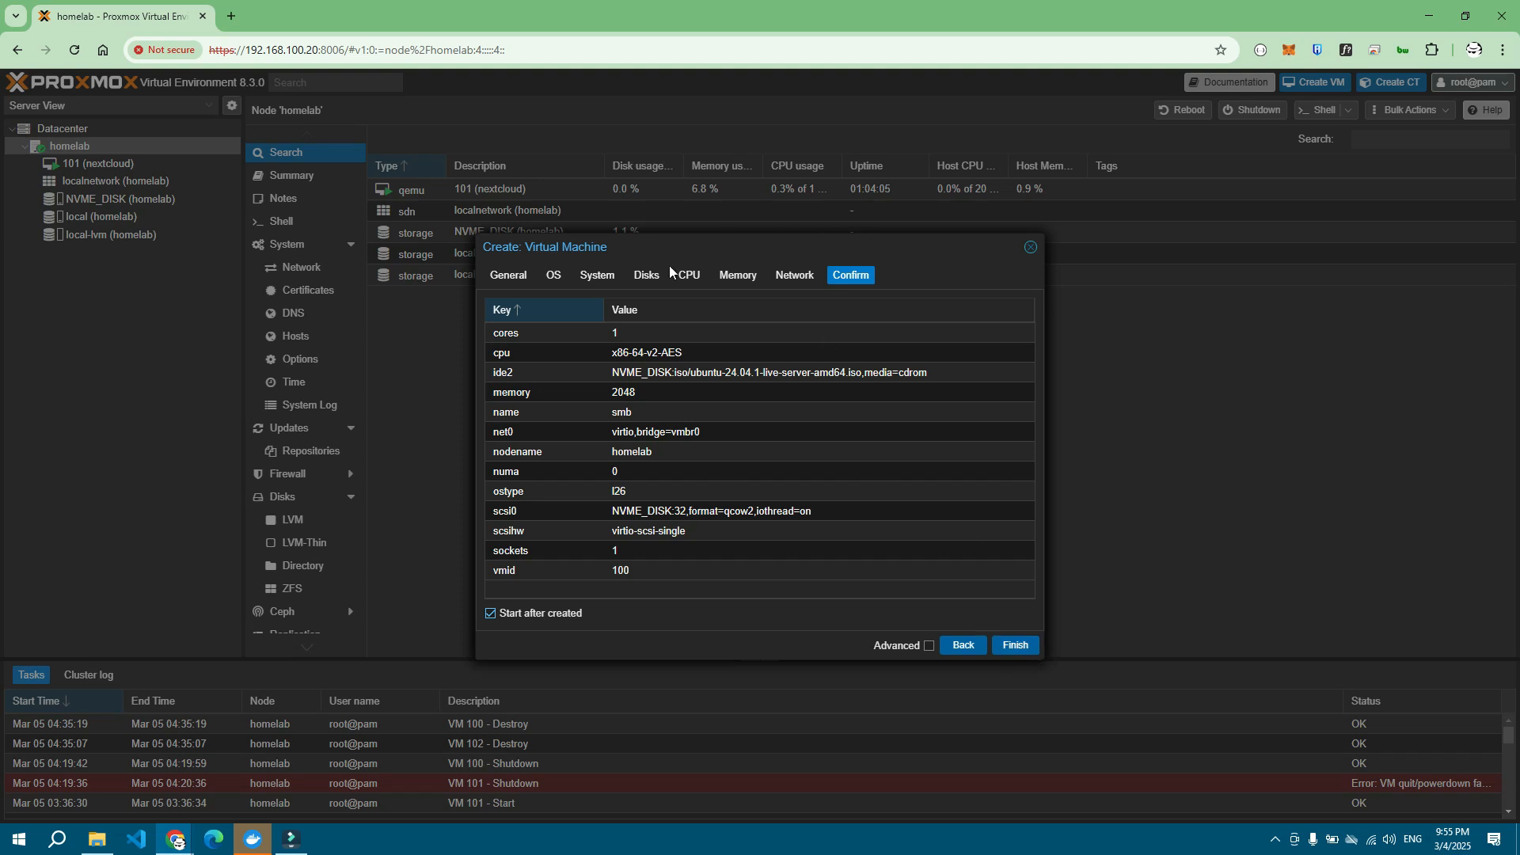
click(1029, 649)
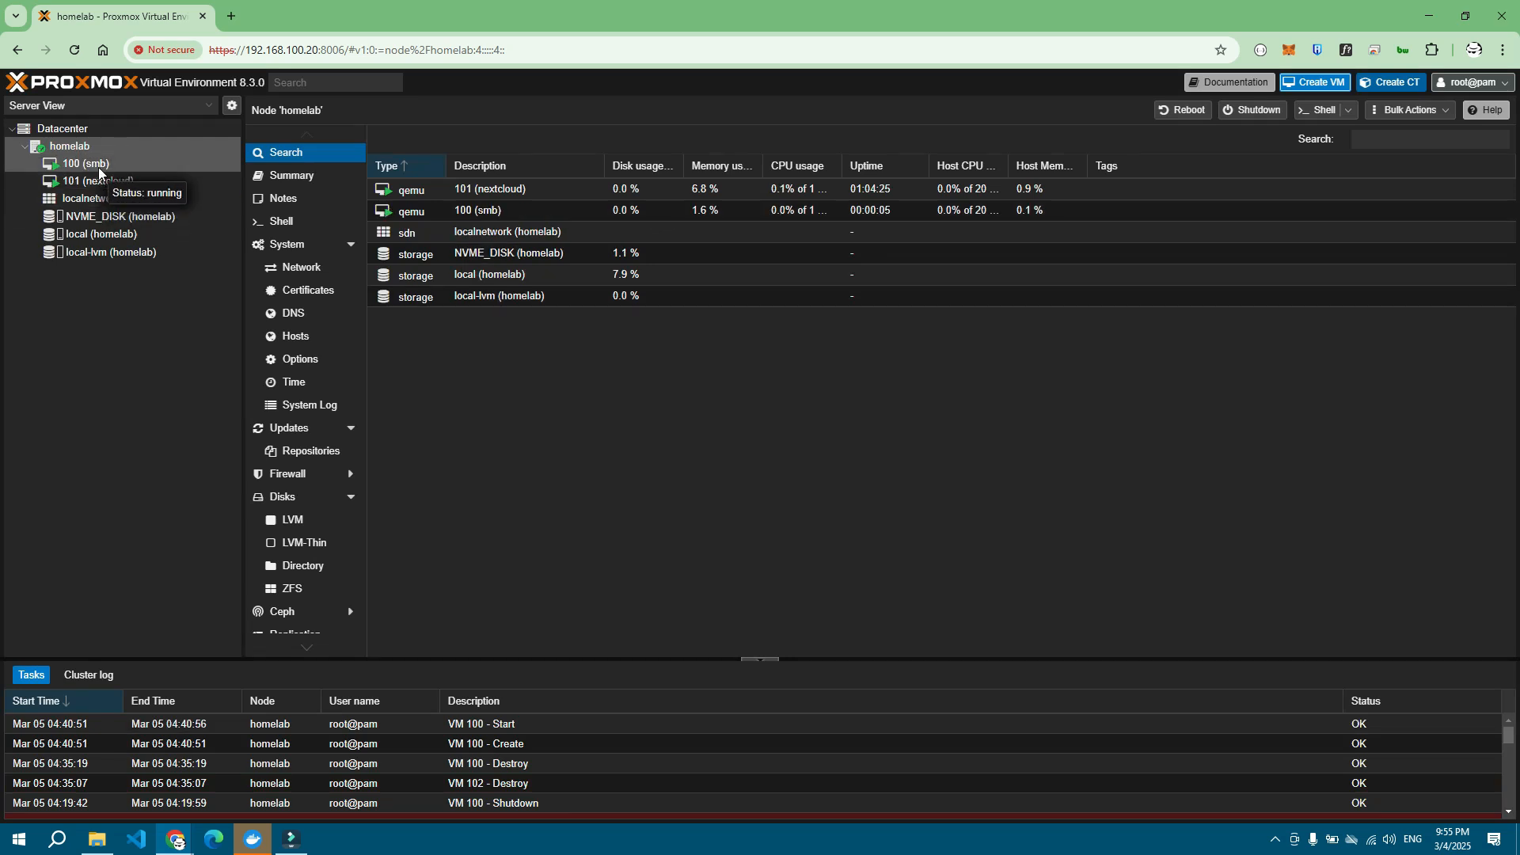
click(102, 164)
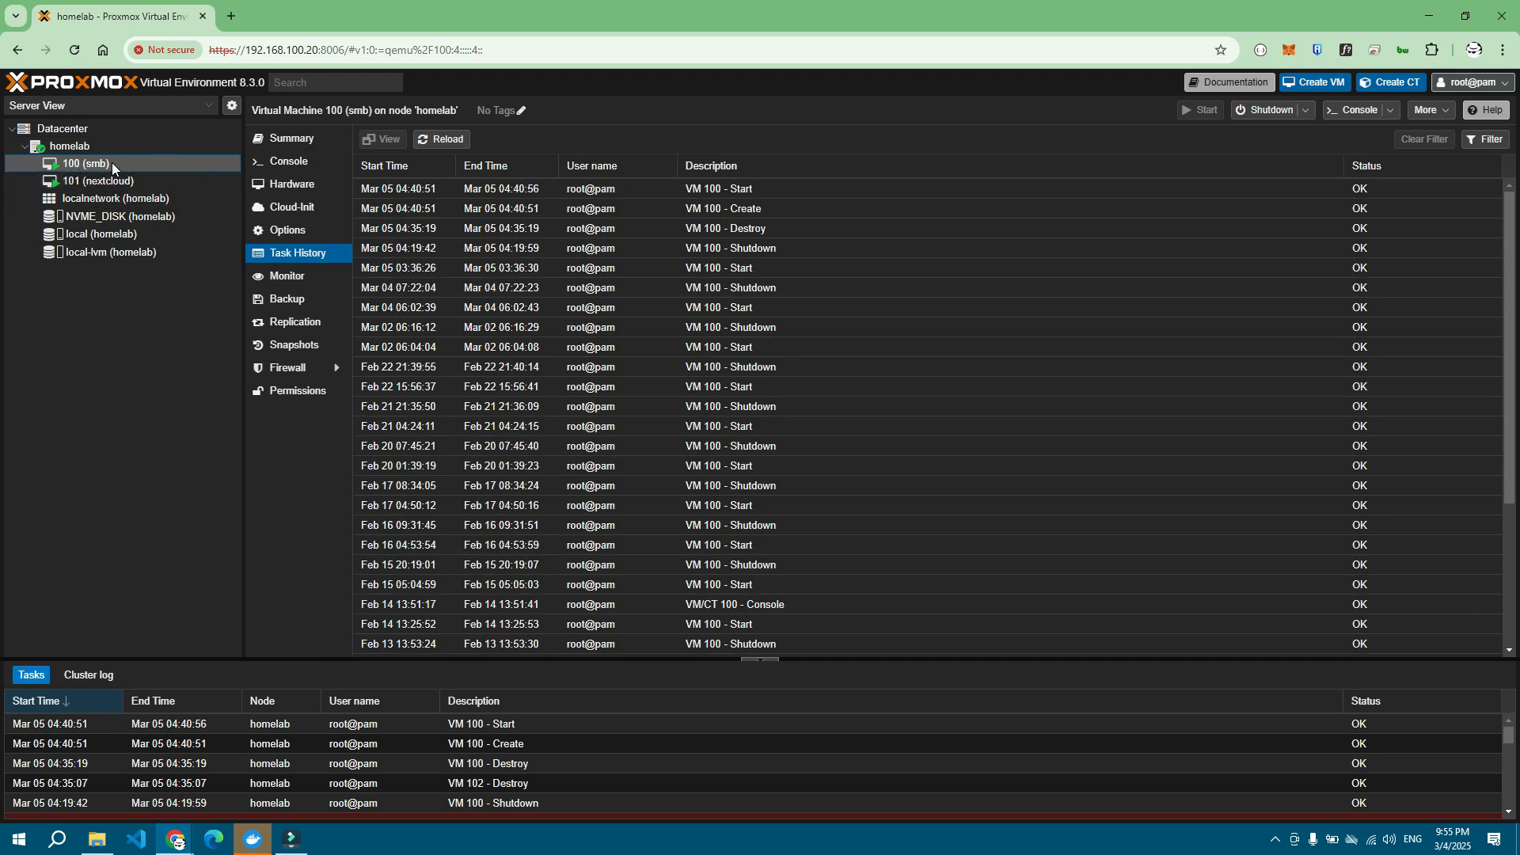
Step: Open VM 100's noVNC console and position the window while the Ubuntu installer boots
click(1352, 117)
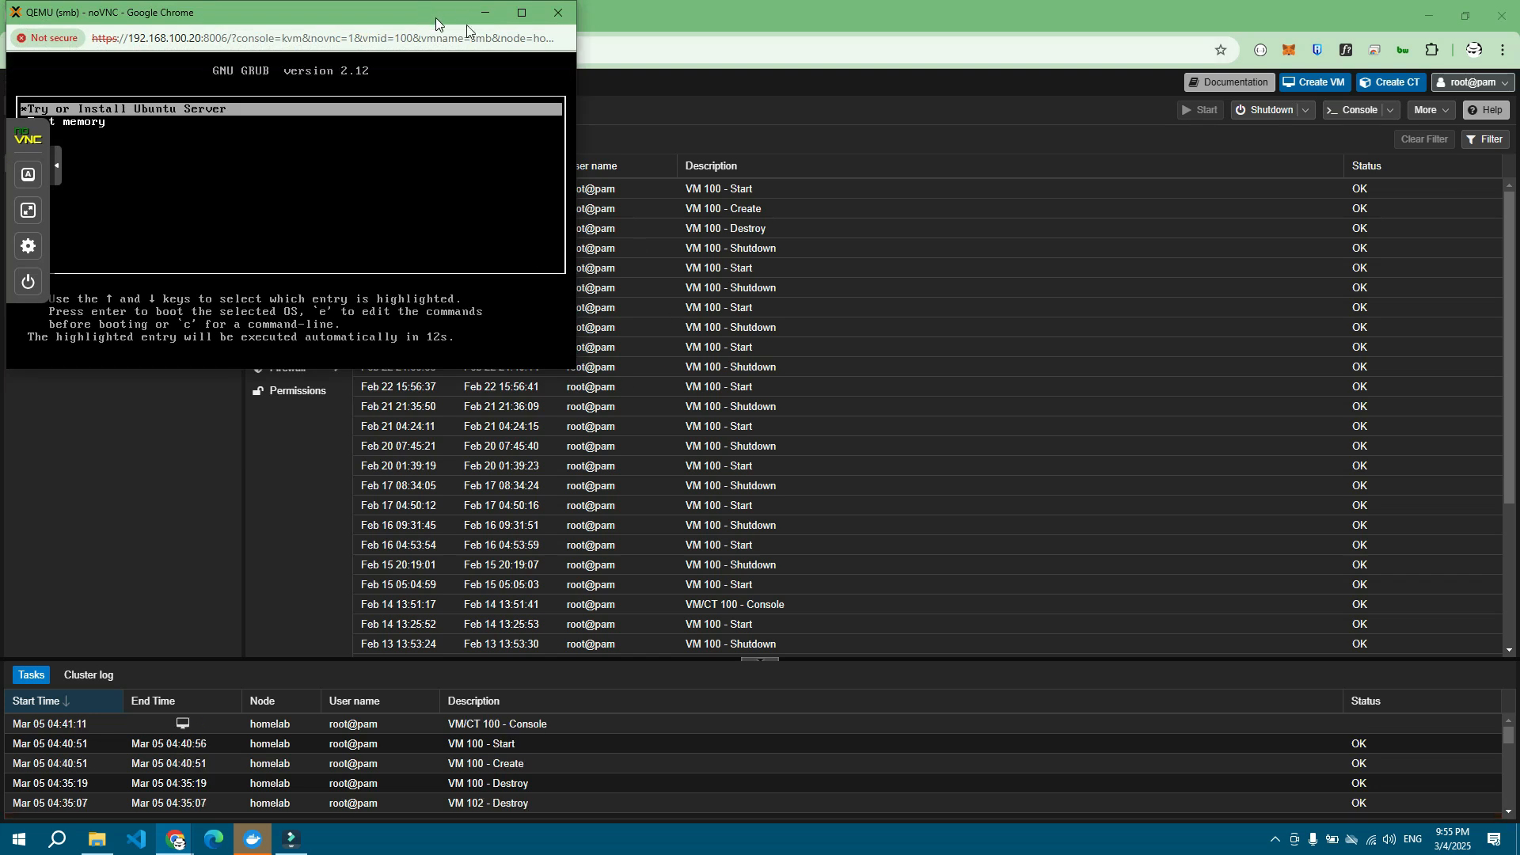
drag(436, 17, 768, 91)
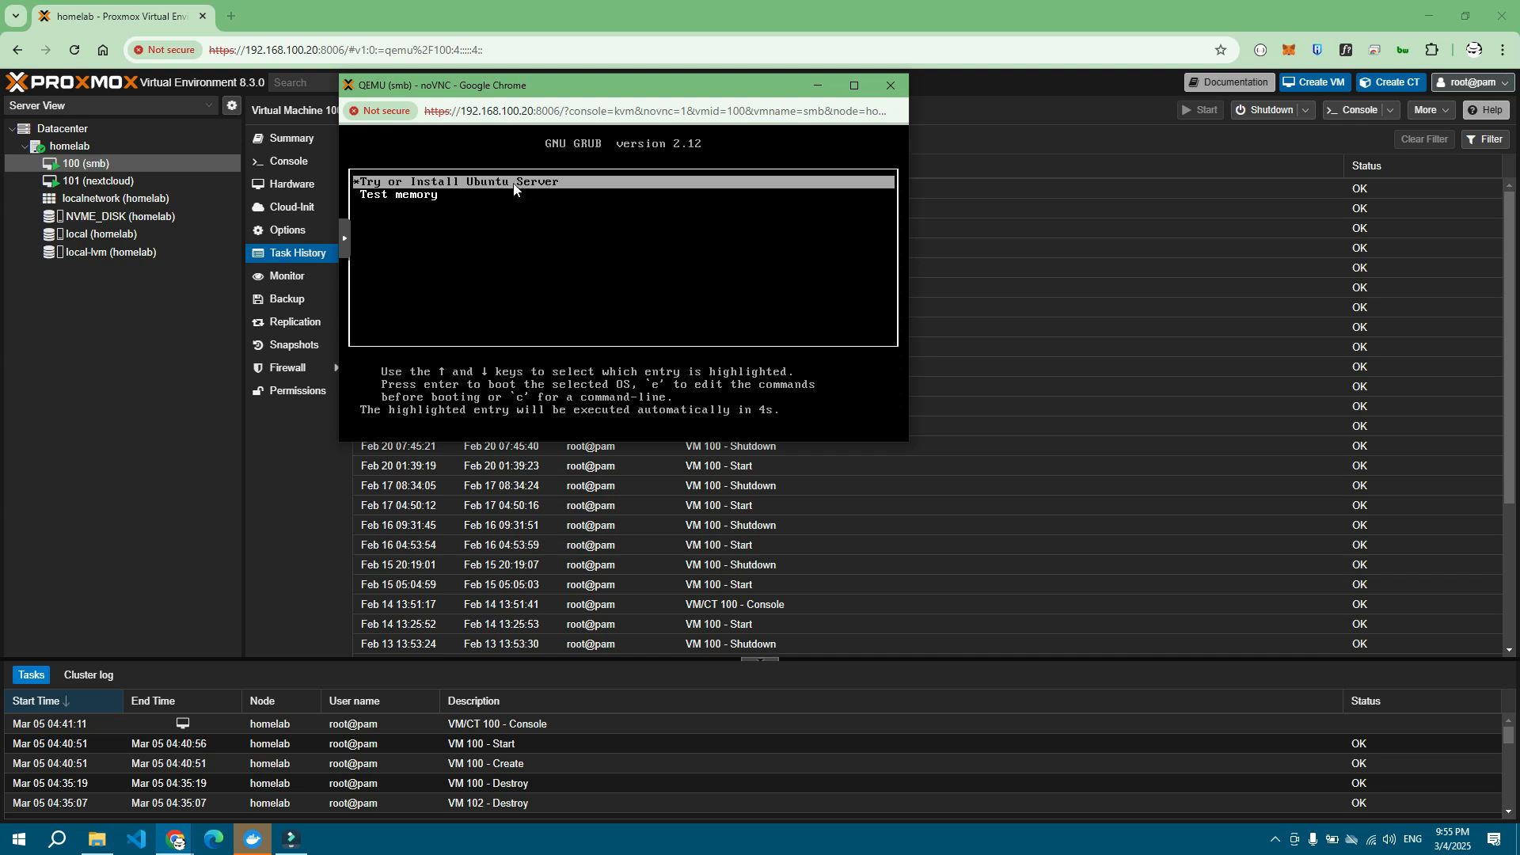
drag(573, 83, 591, 103)
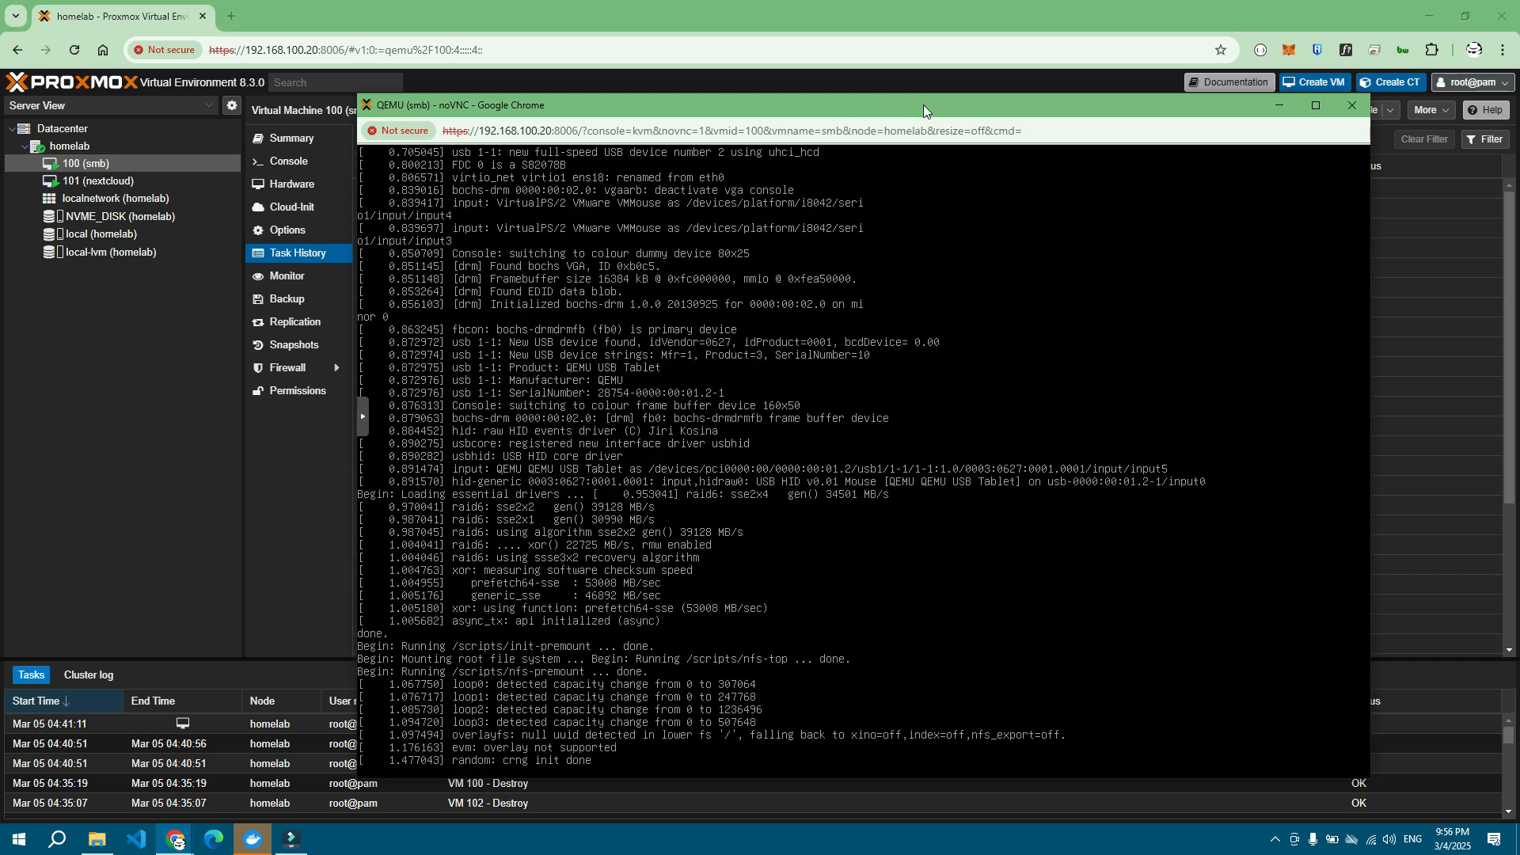
drag(934, 111, 885, 31)
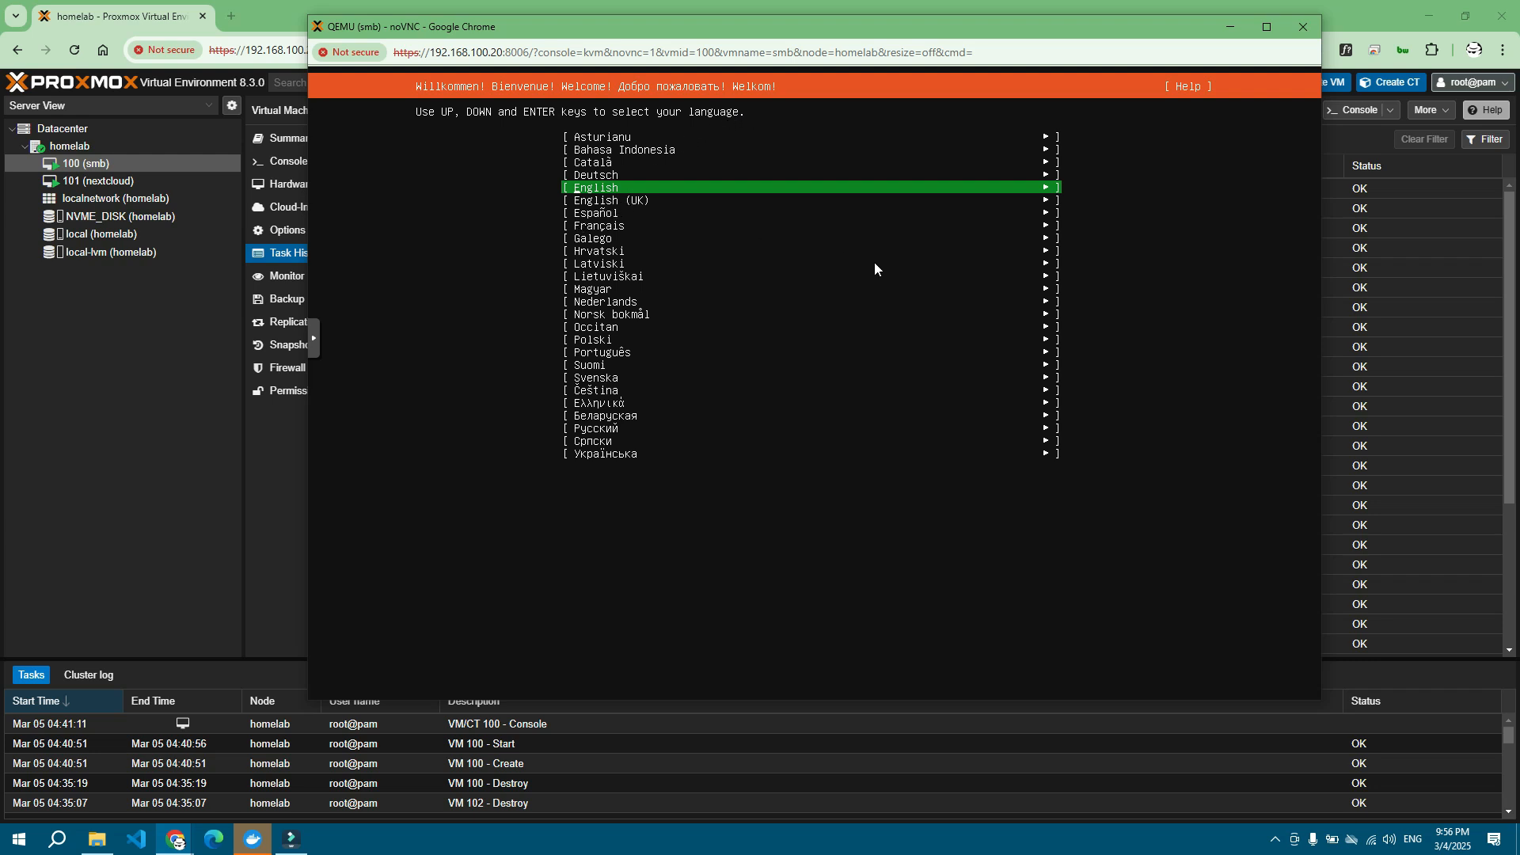
Step: Pick English, skip the installer update, keep English (US) keyboard and standard Ubuntu Server
key(Return)
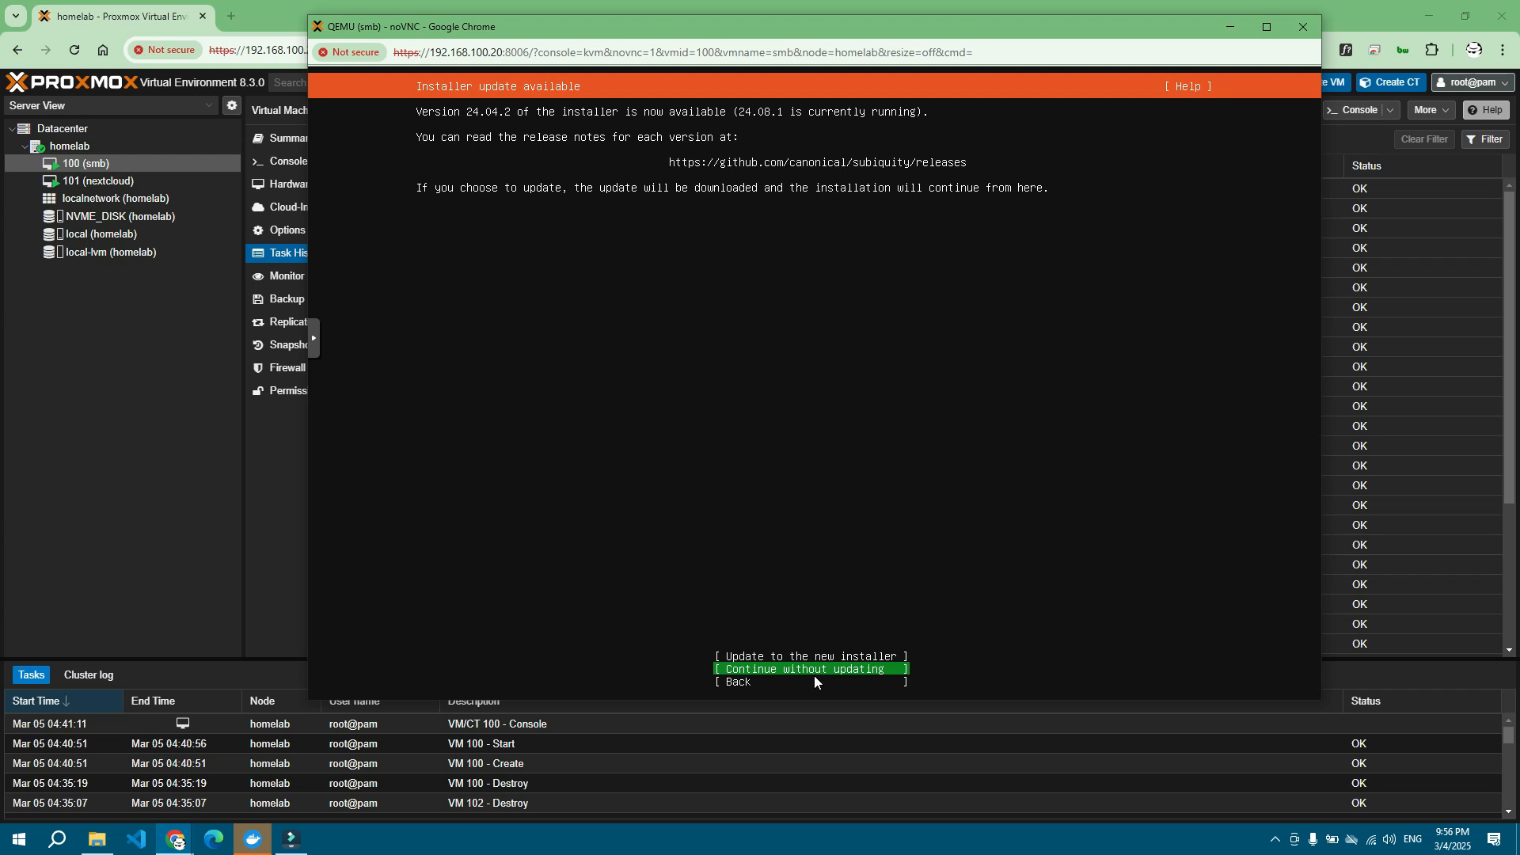
key(Return)
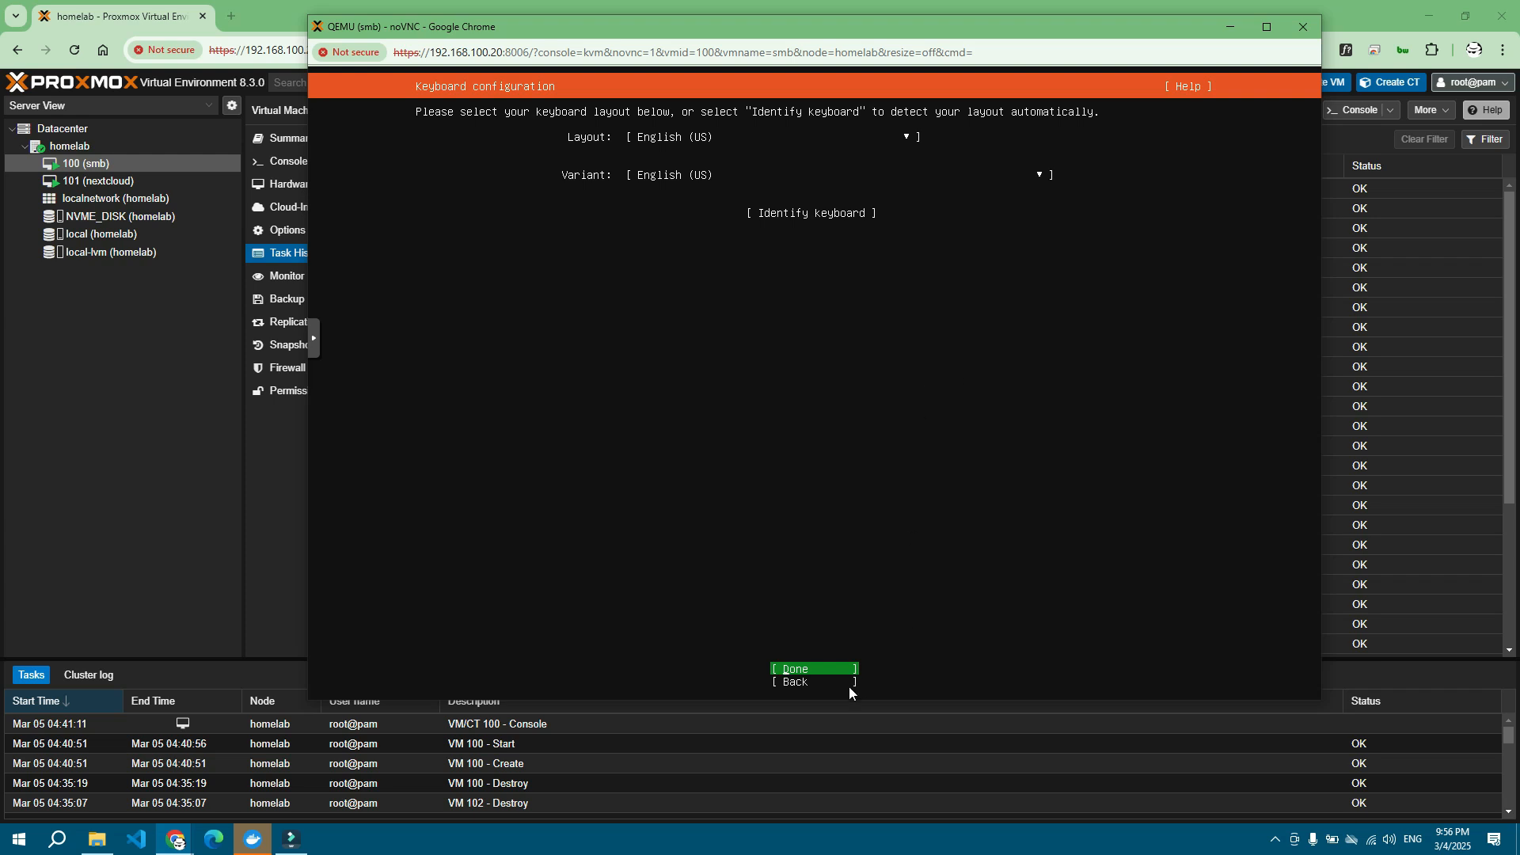
click(808, 670)
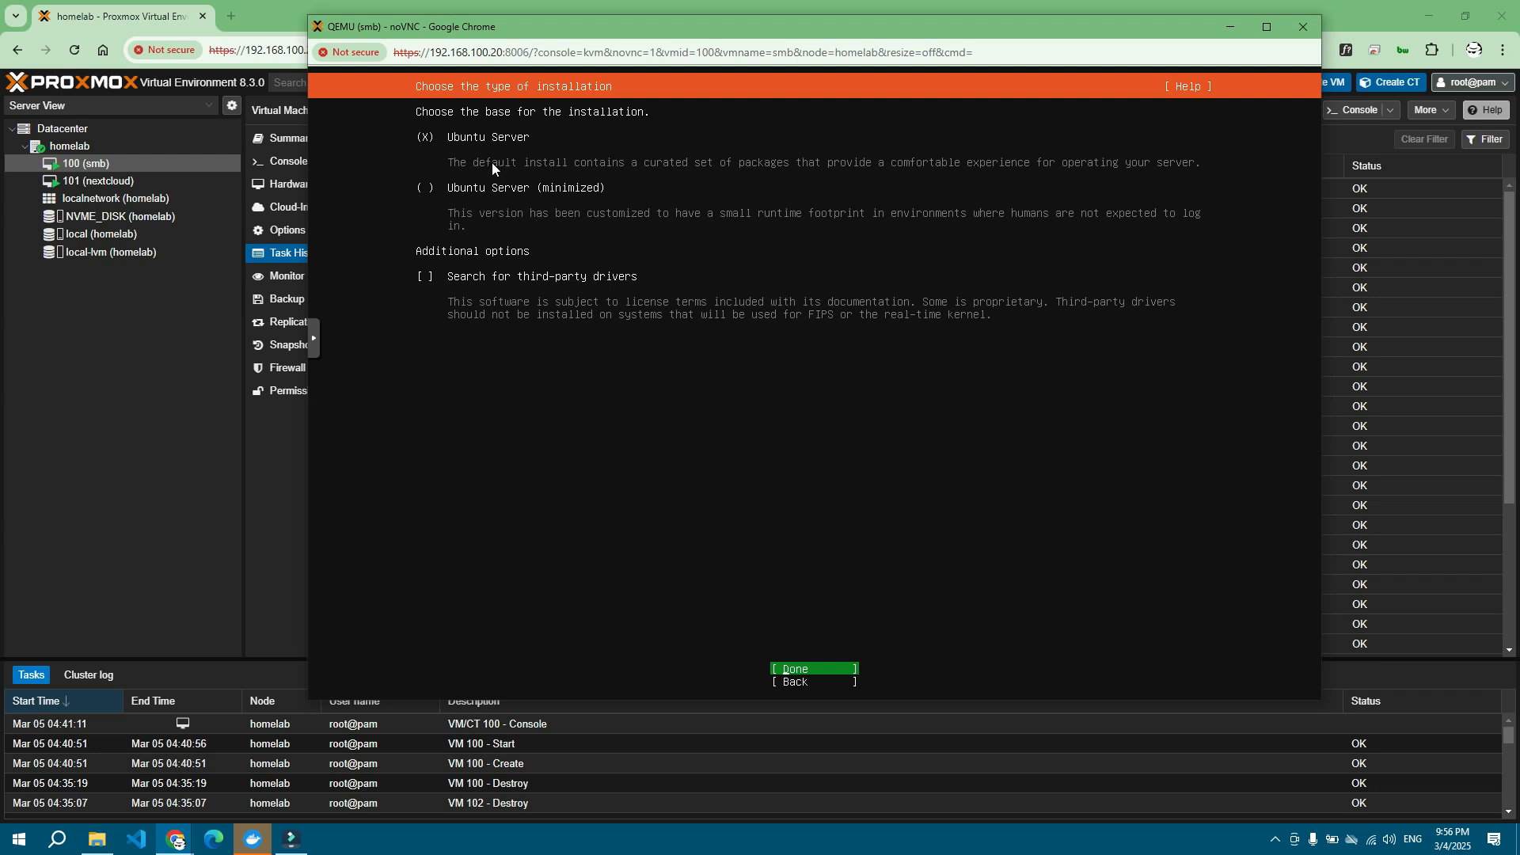
key(Return)
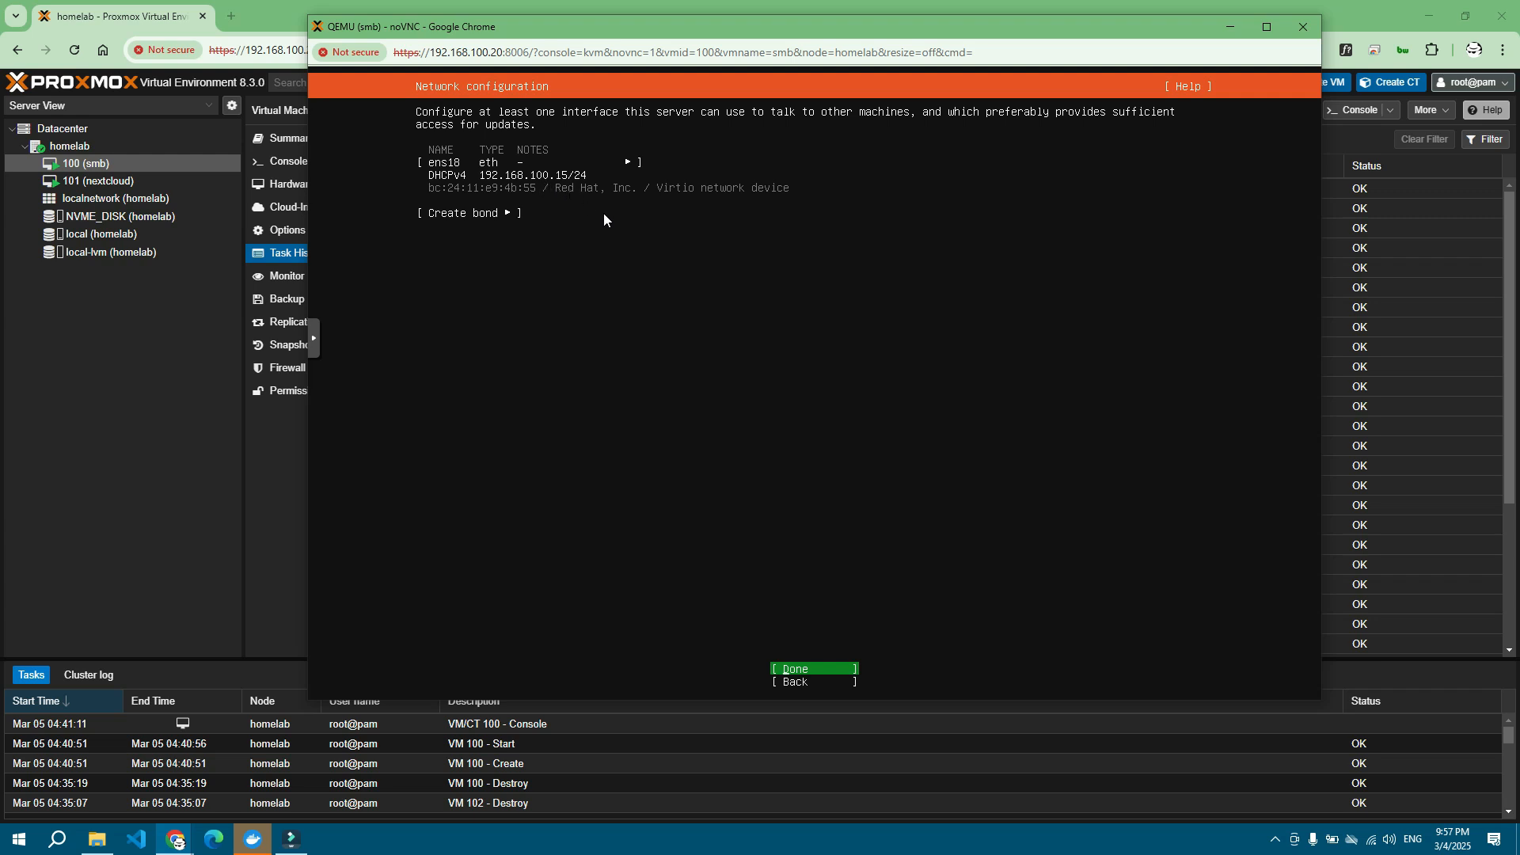
Step: Switch the ens18 interface's IPv4 method to Manual
key(Up)
key(Up)
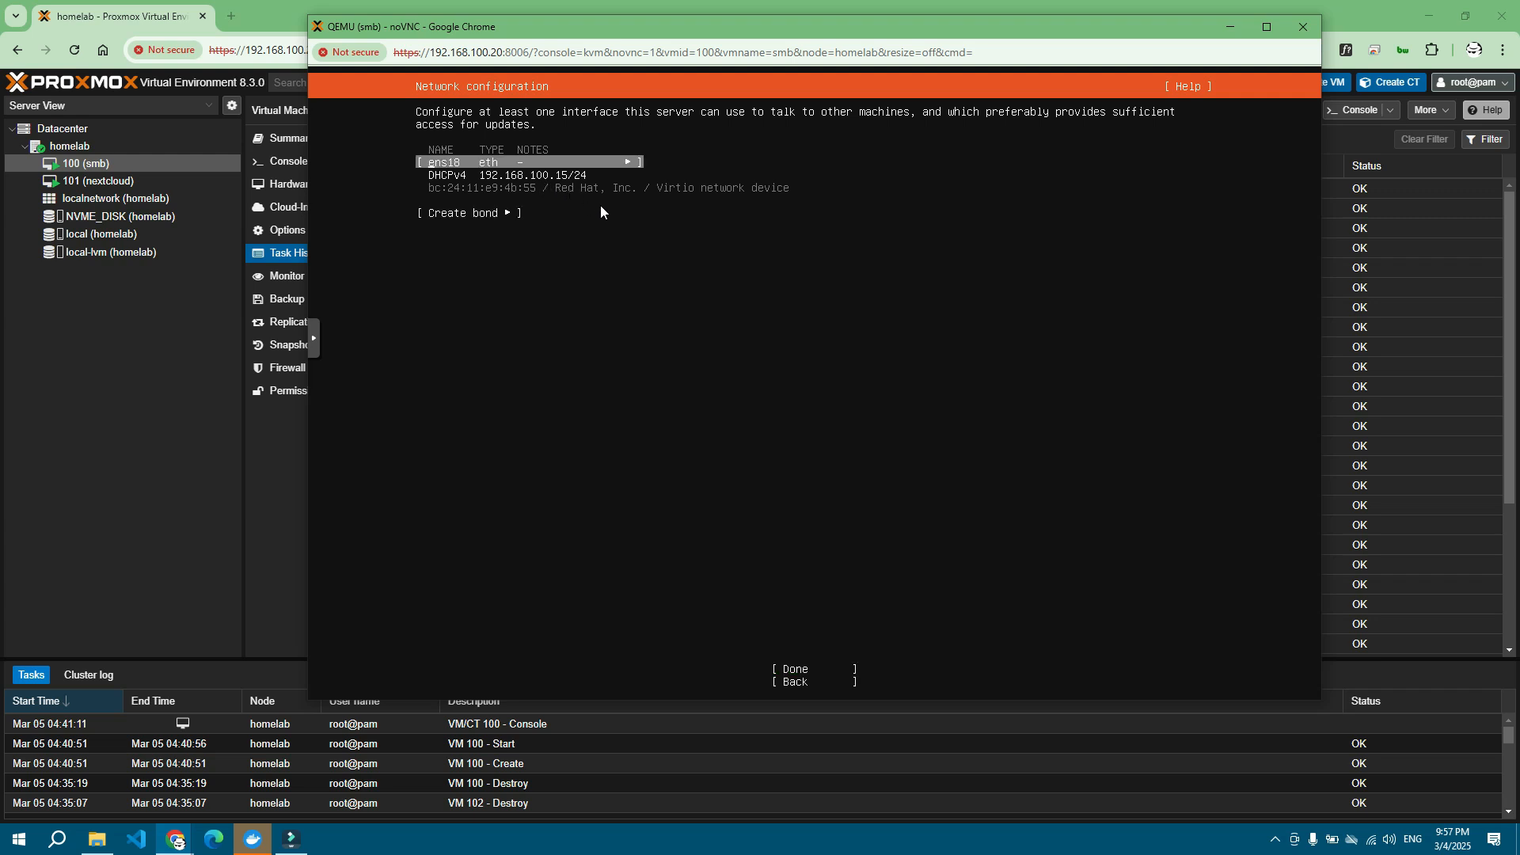
key(Return)
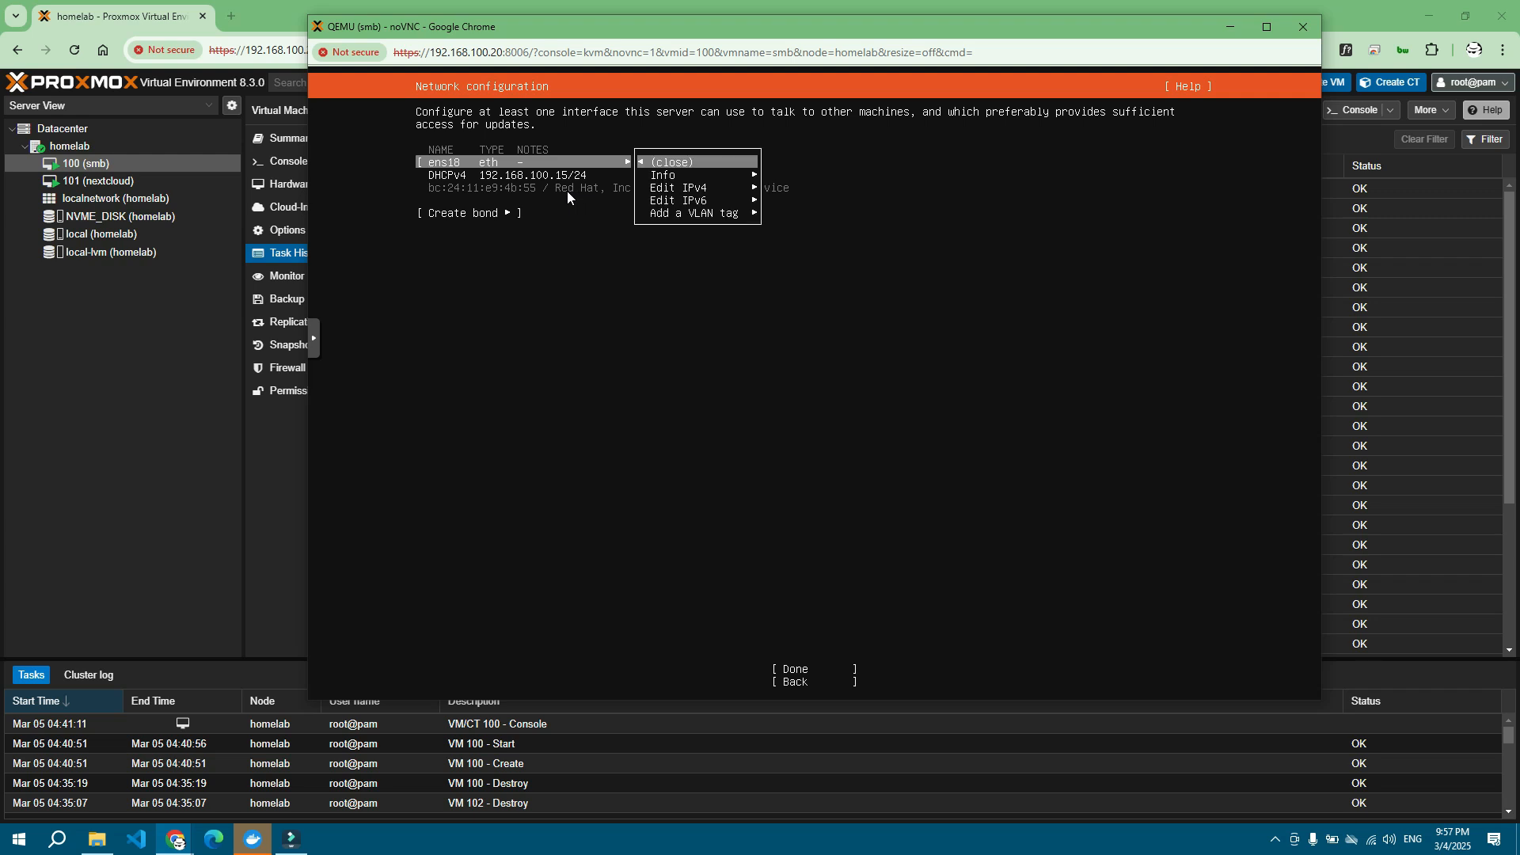
key(Down)
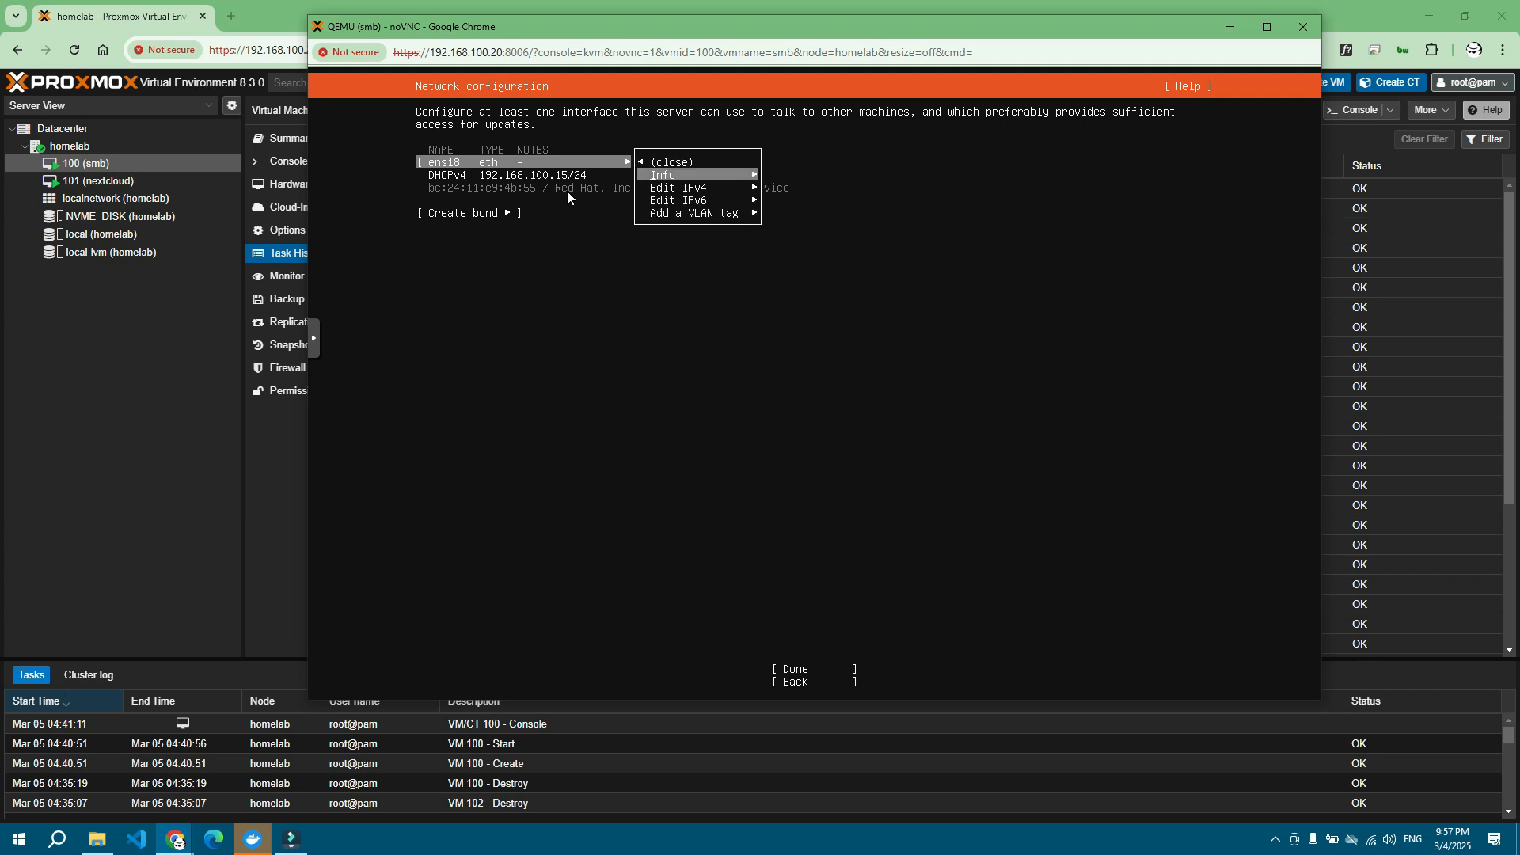
key(Down)
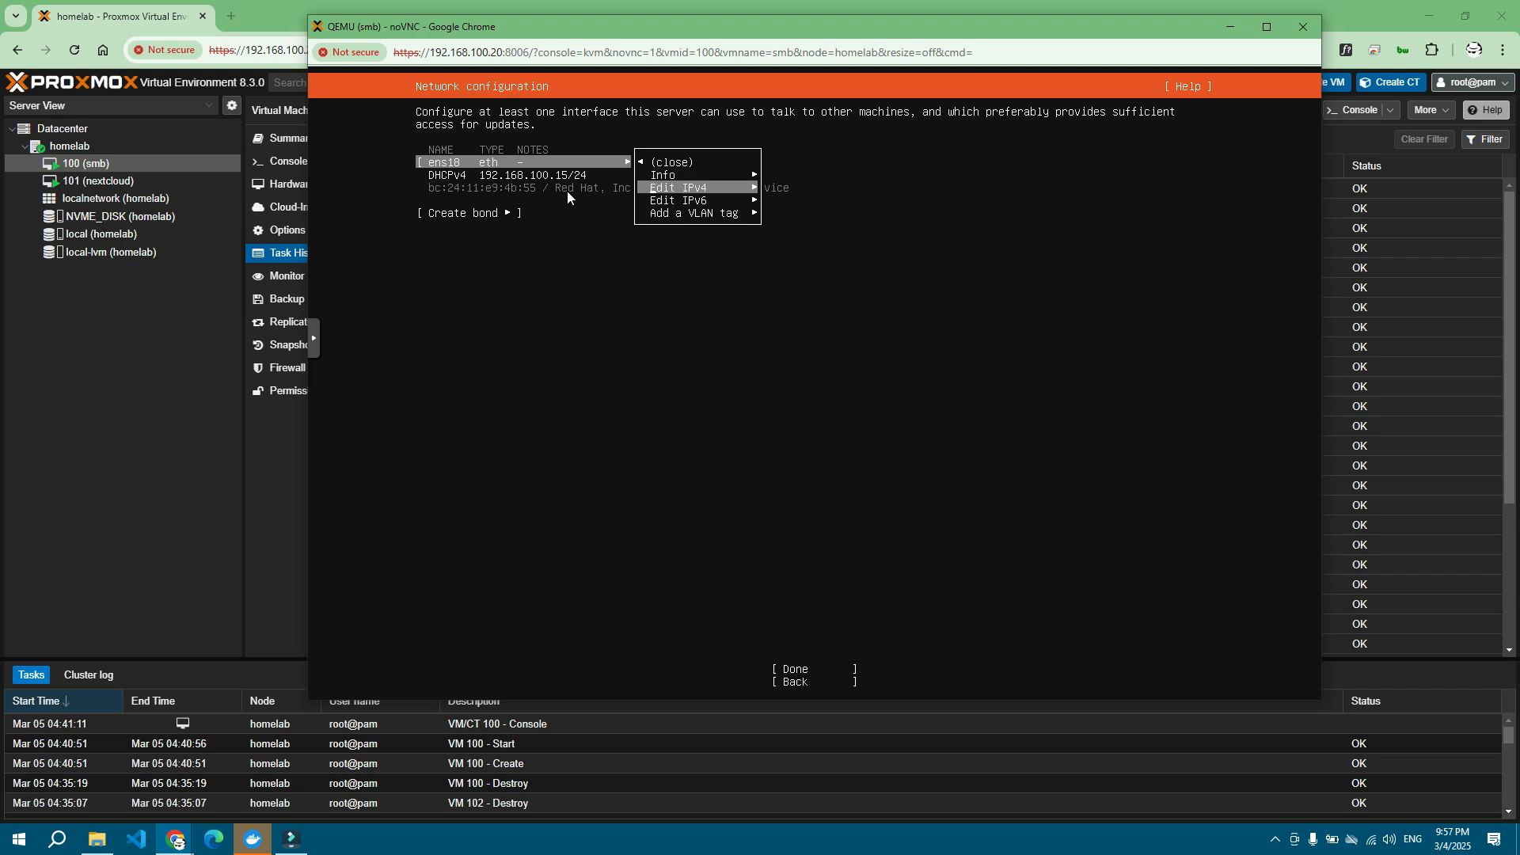
key(Return)
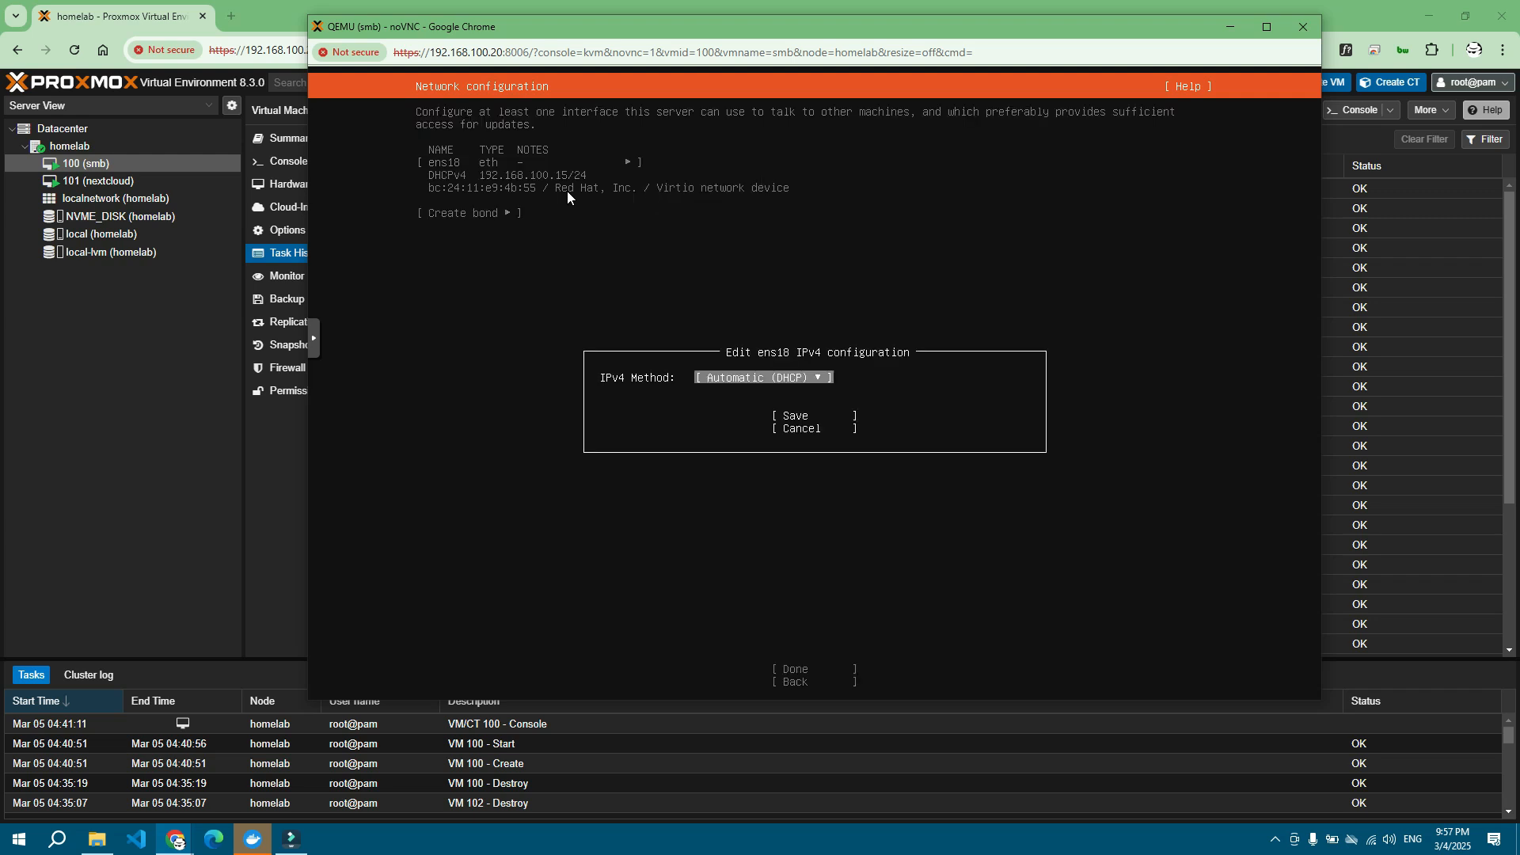
key(Return)
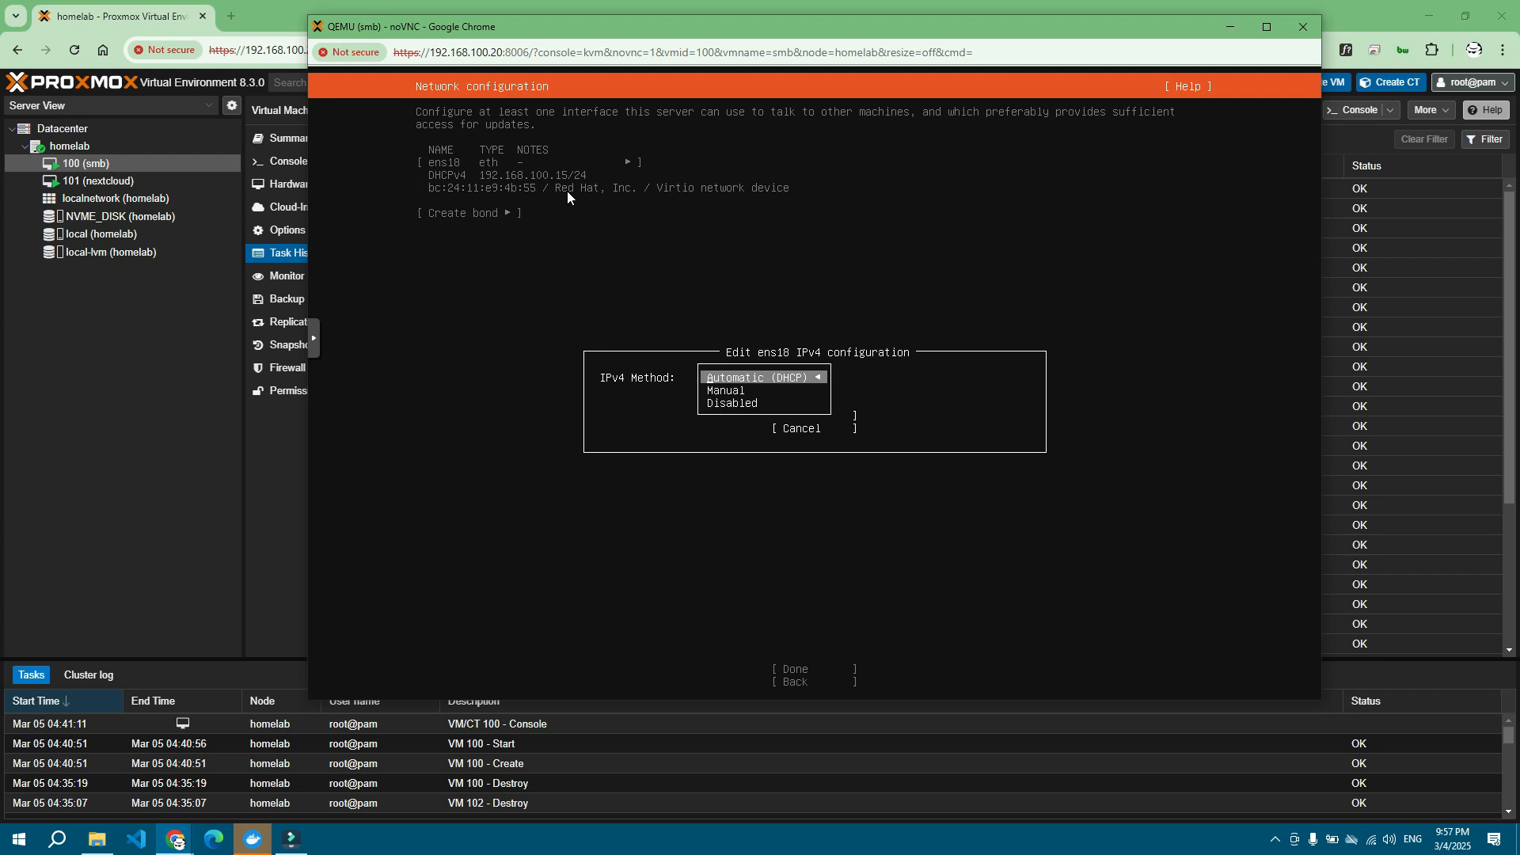
key(Down)
key(Return)
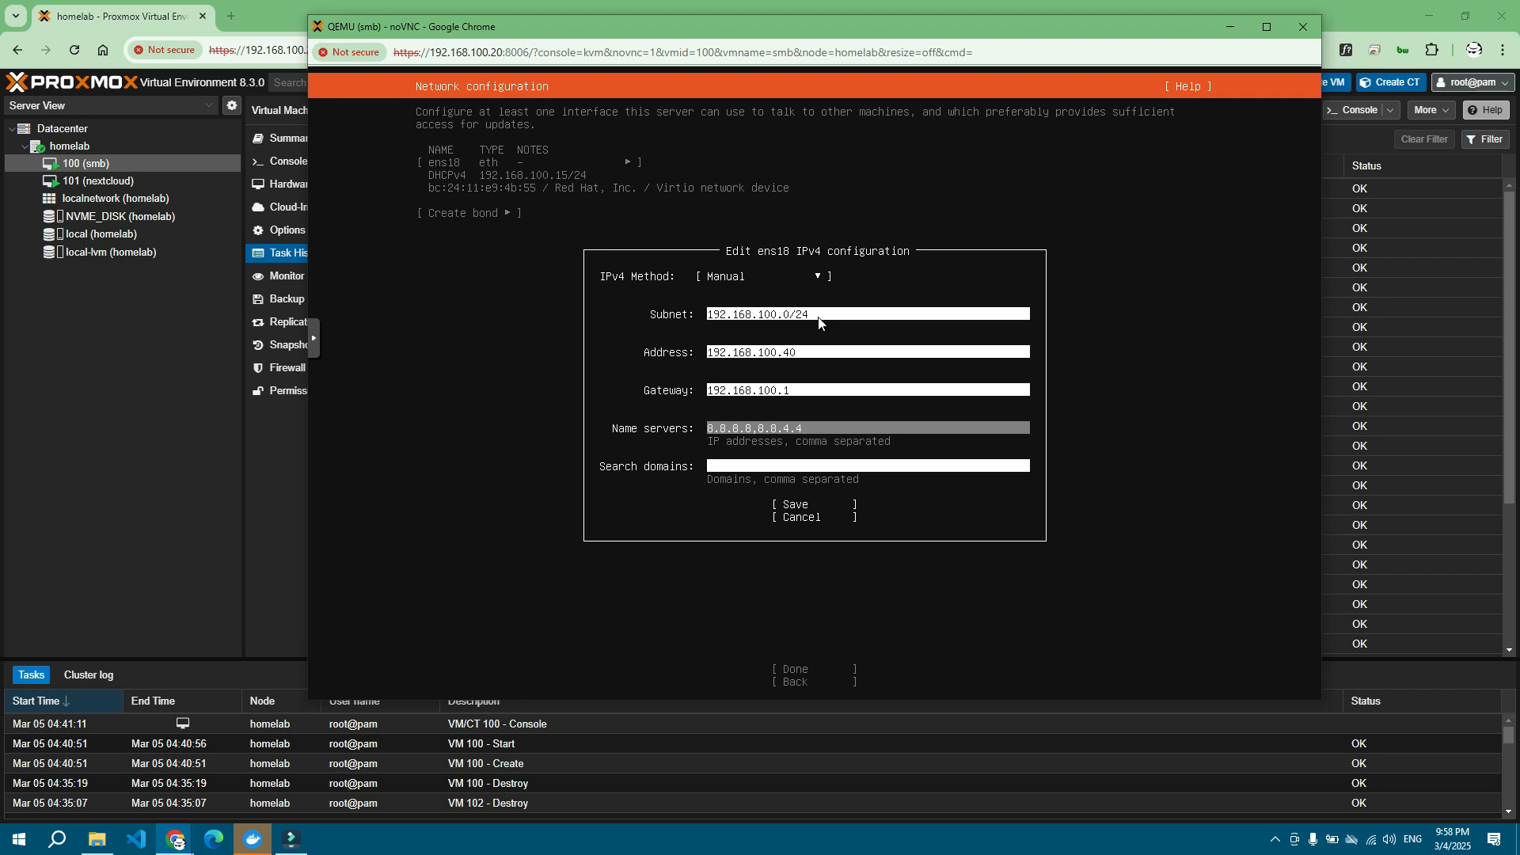
Step: Save ens18 as 192.168.100.40/24 with gateway 192.168.100.1 and accept the network setup
key(Tab)
key(Tab)
key(Up)
key(Return)
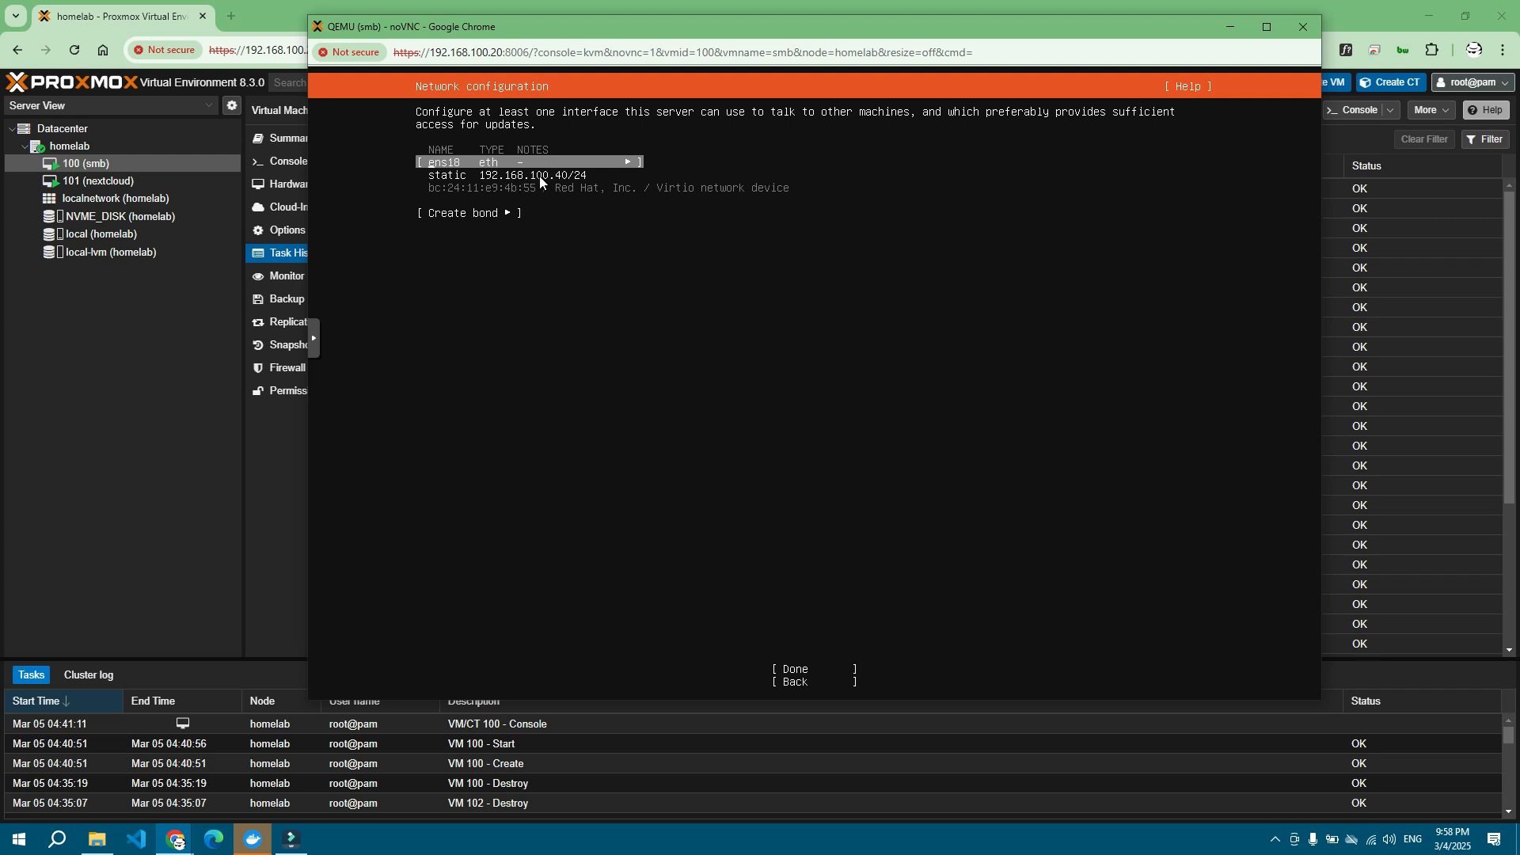
key(Tab)
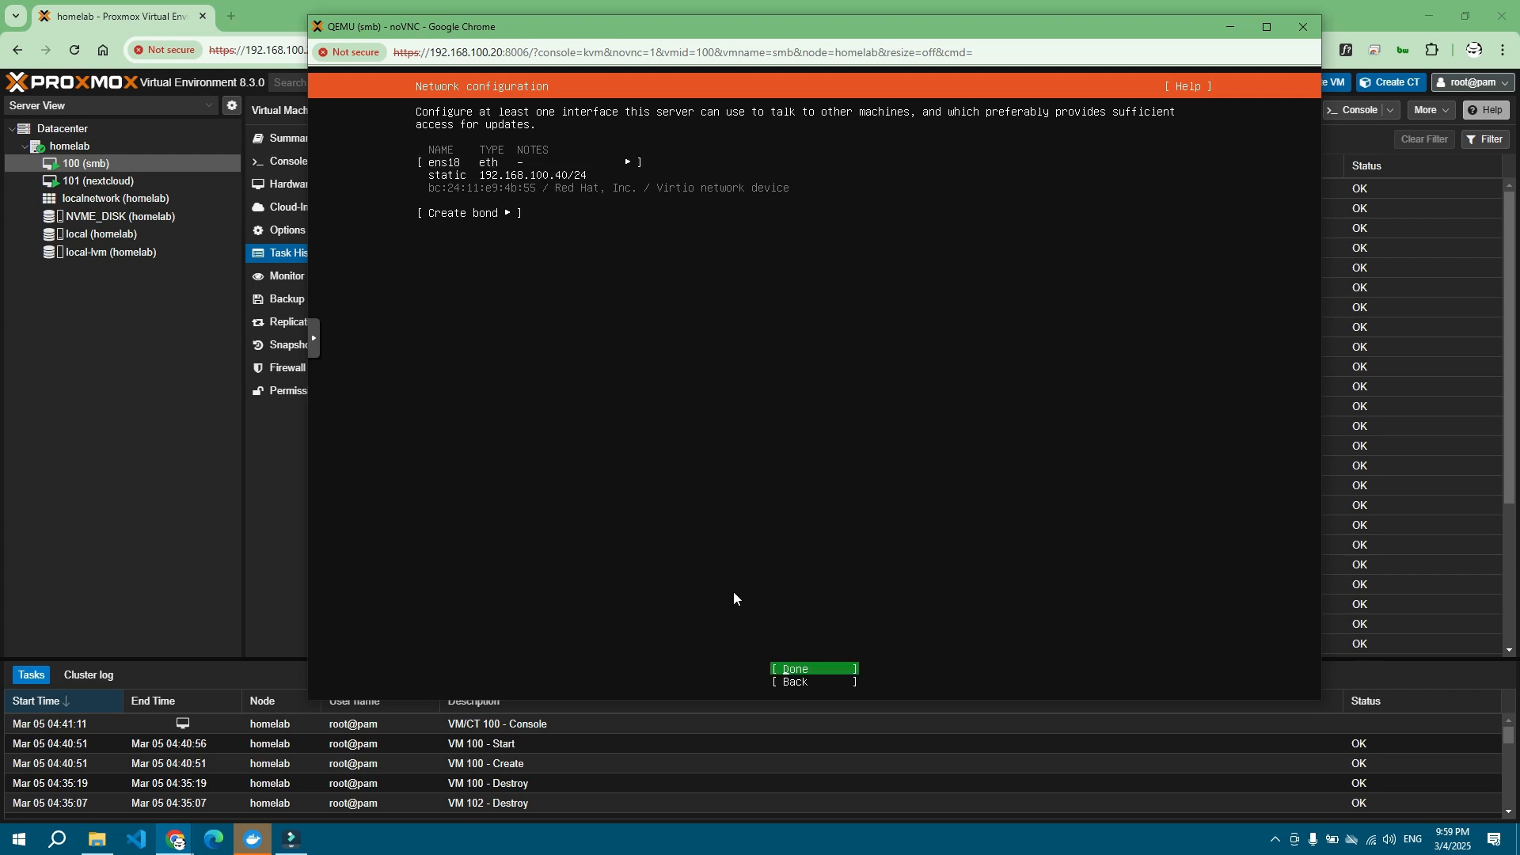
key(Return)
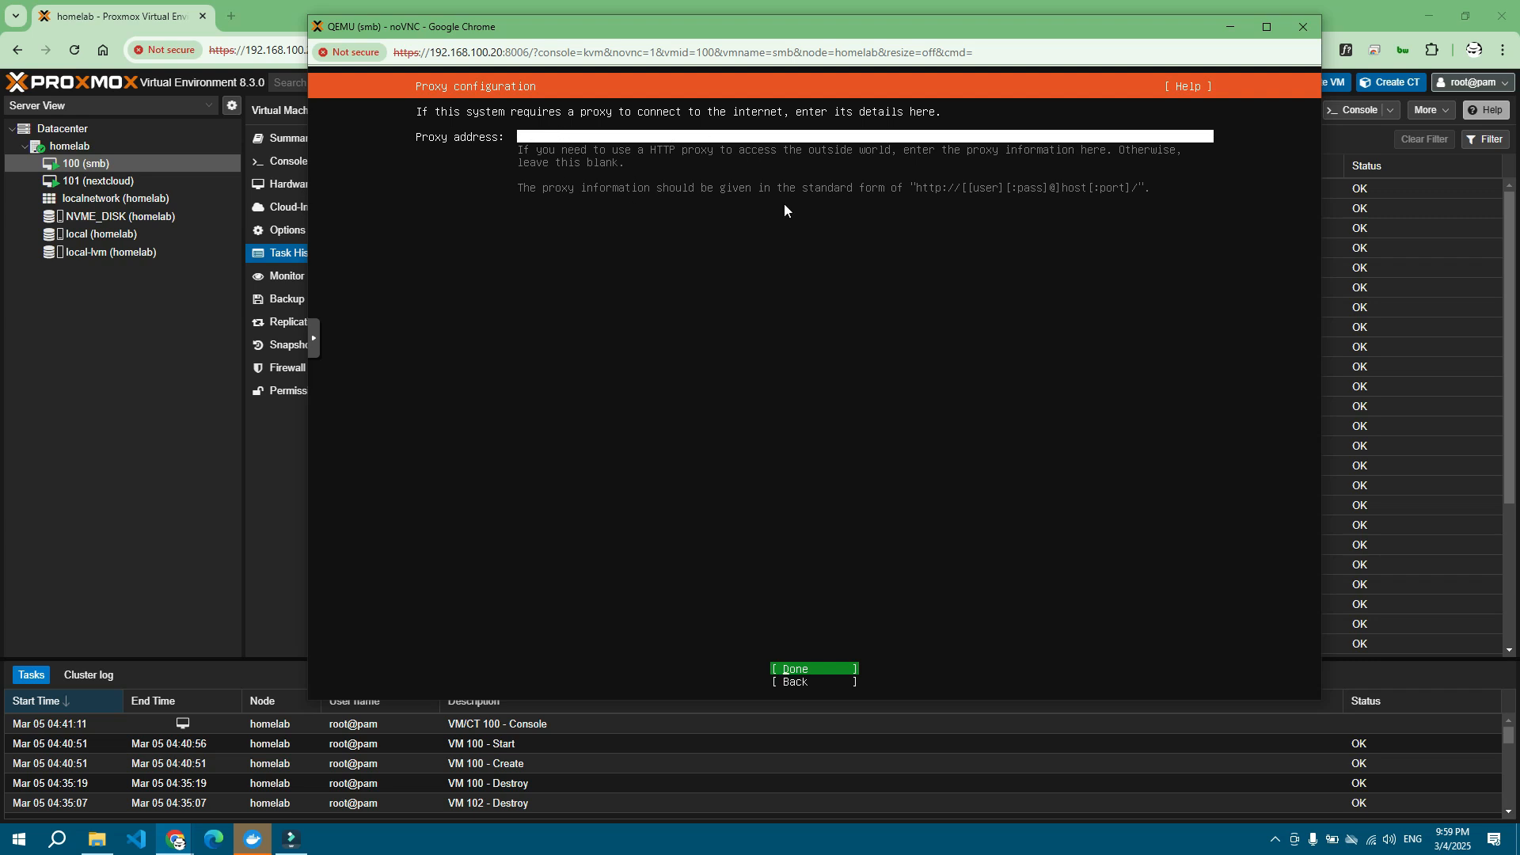
Step: Leave the proxy empty and accept the default Ubuntu archive mirror
key(Return)
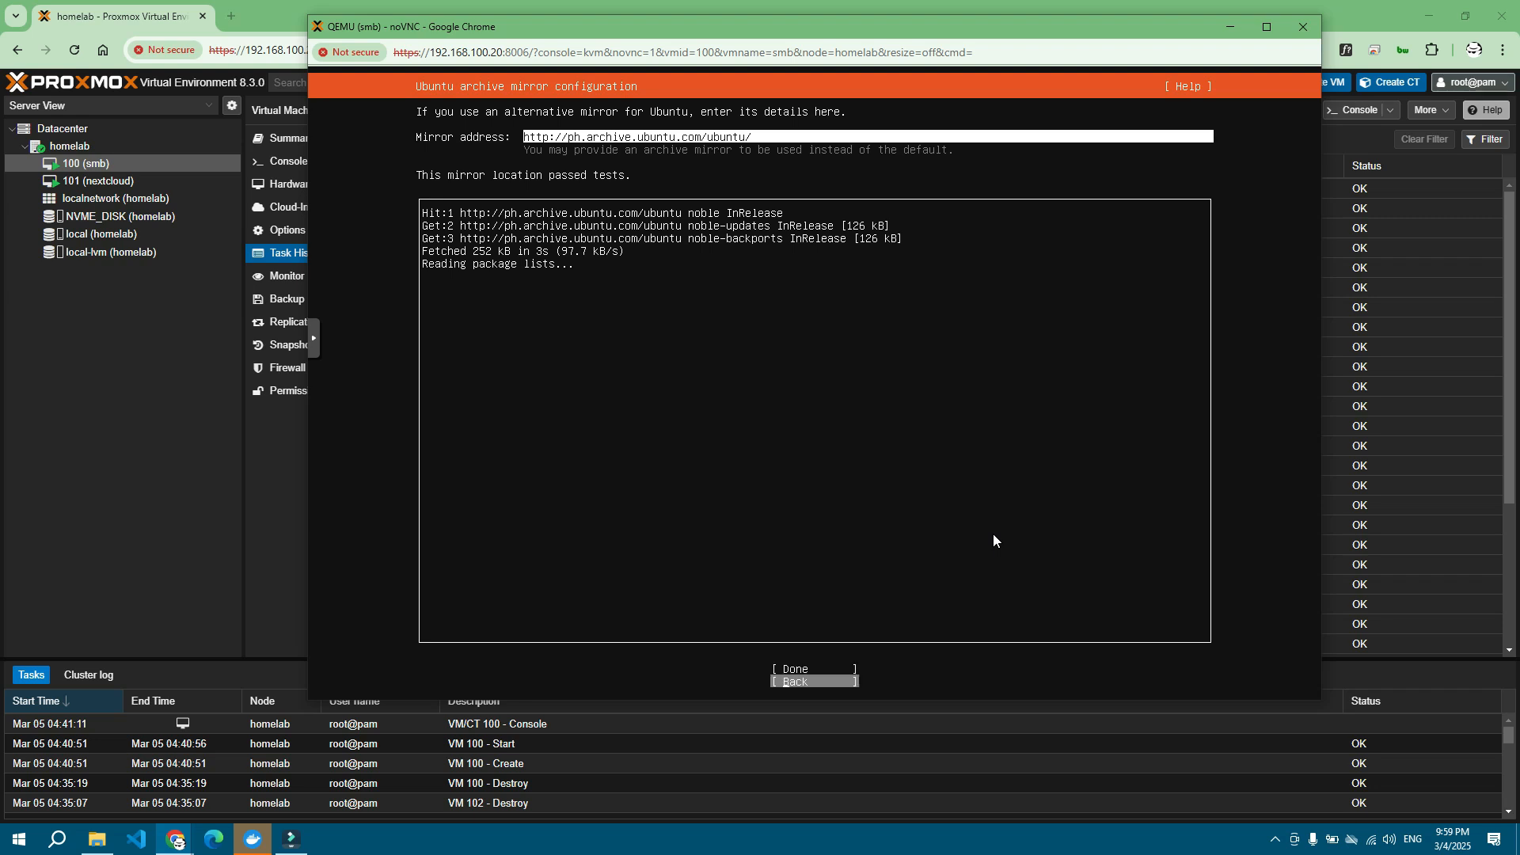
key(Return)
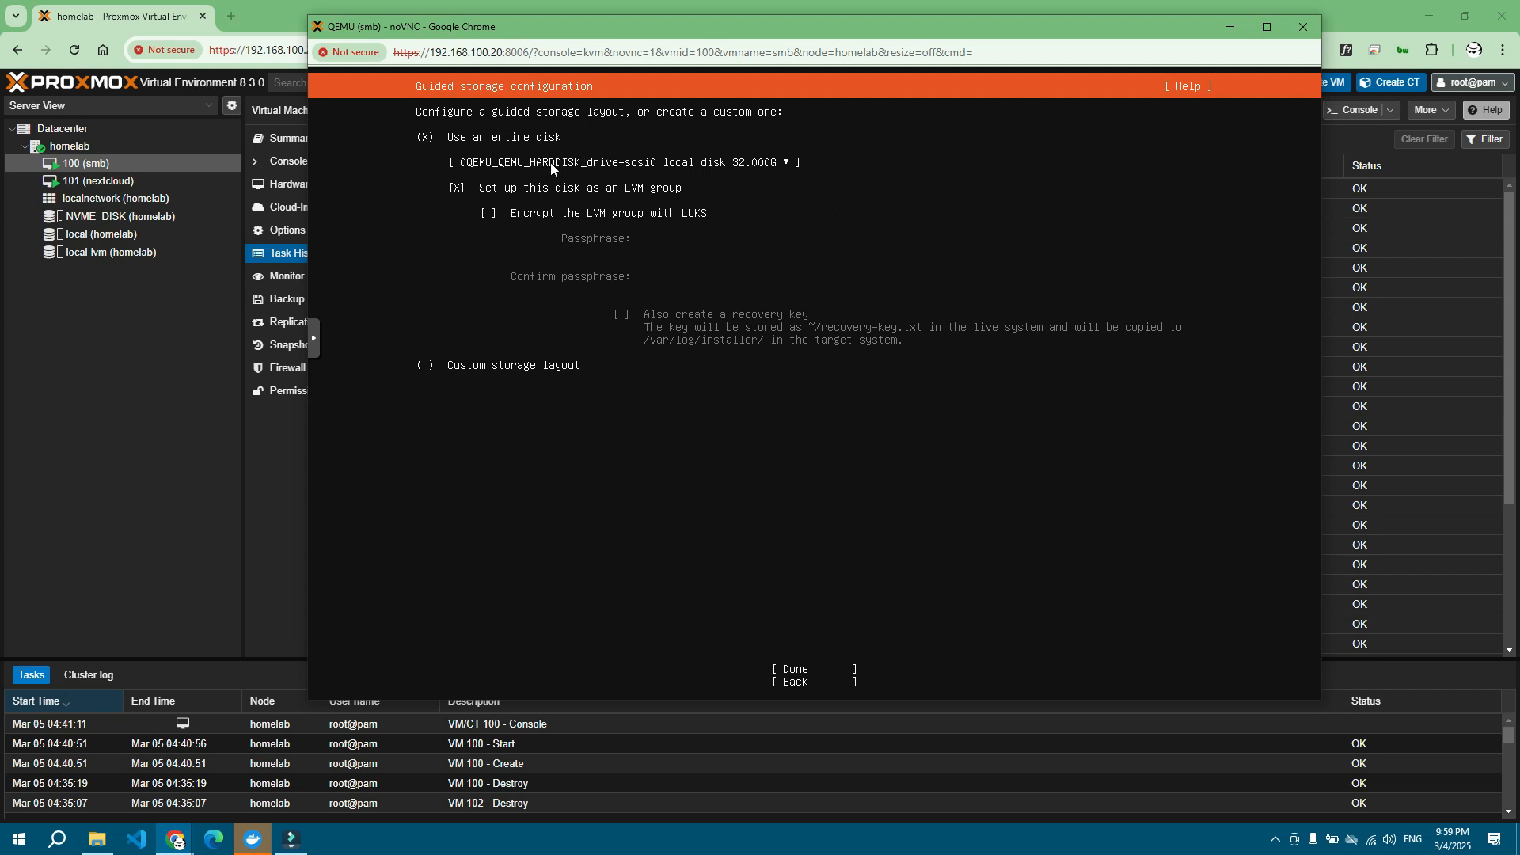
Step: Use the entire 32 GB disk as LVM and confirm the destructive install
key(Return)
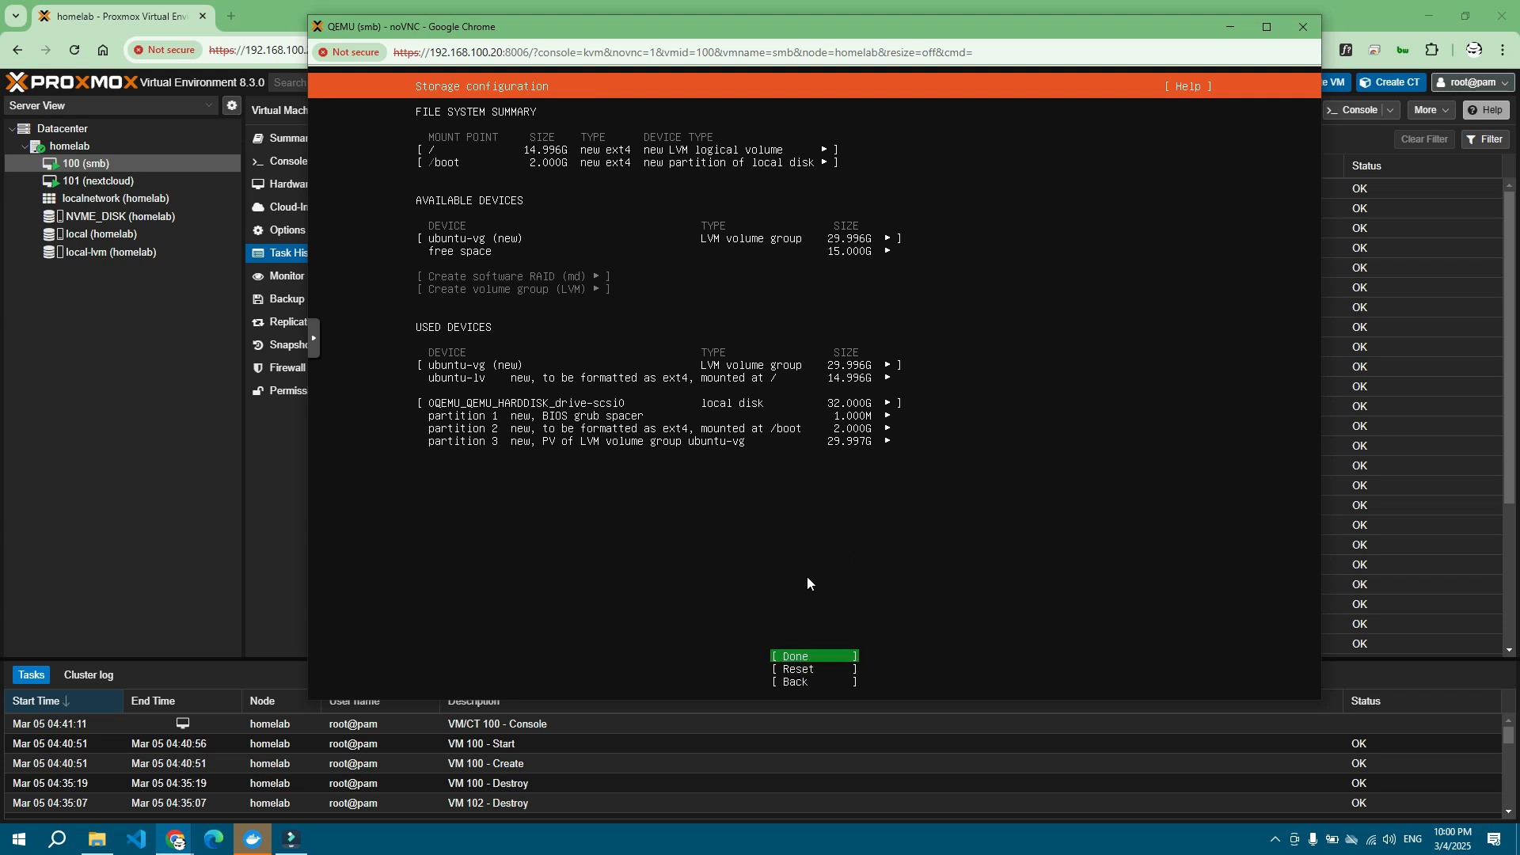
key(Return)
key(Down)
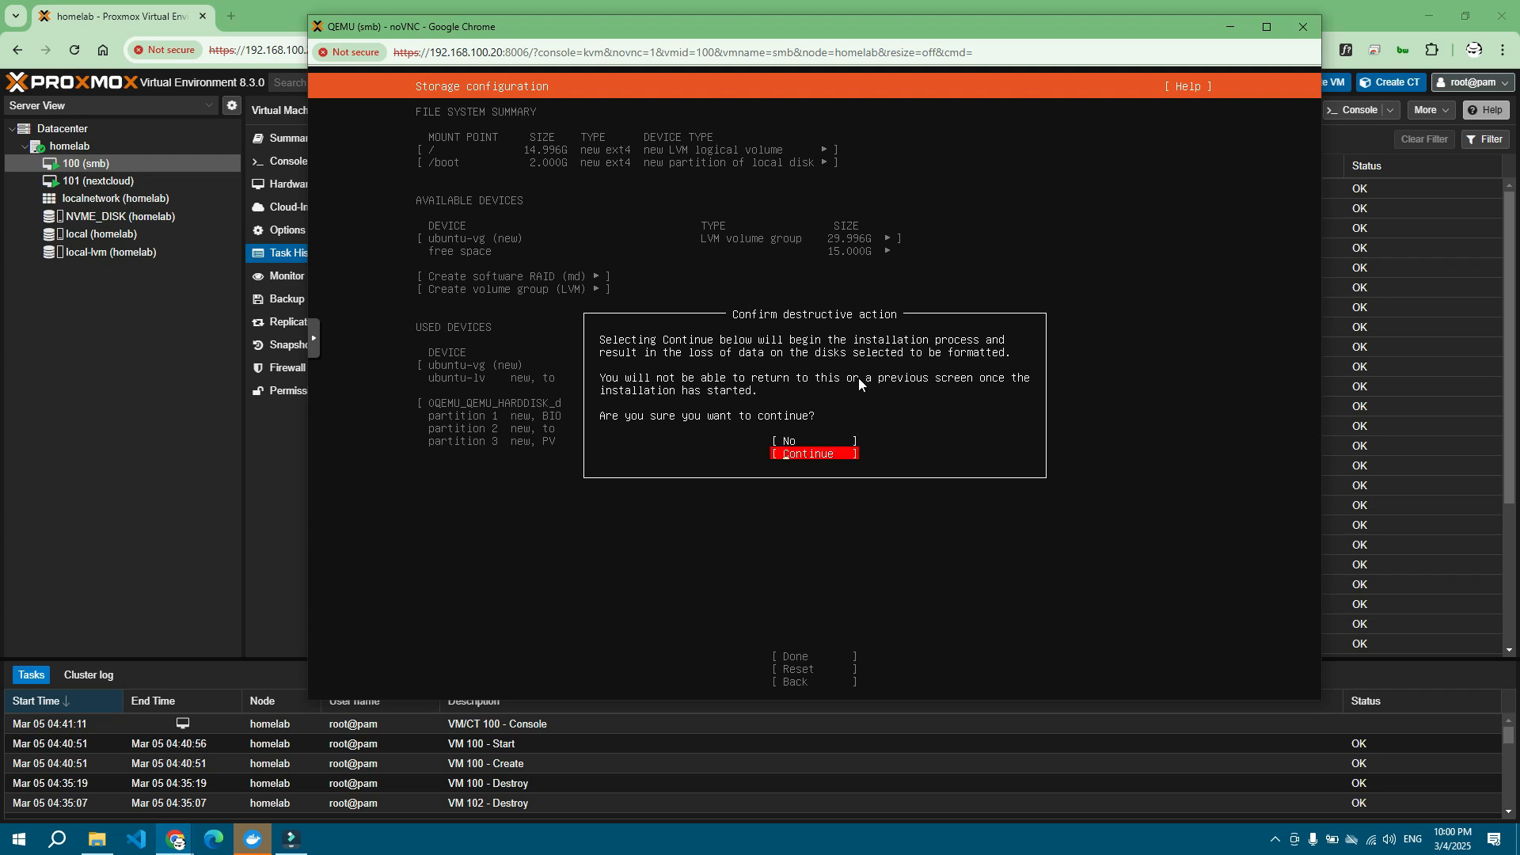
key(Return)
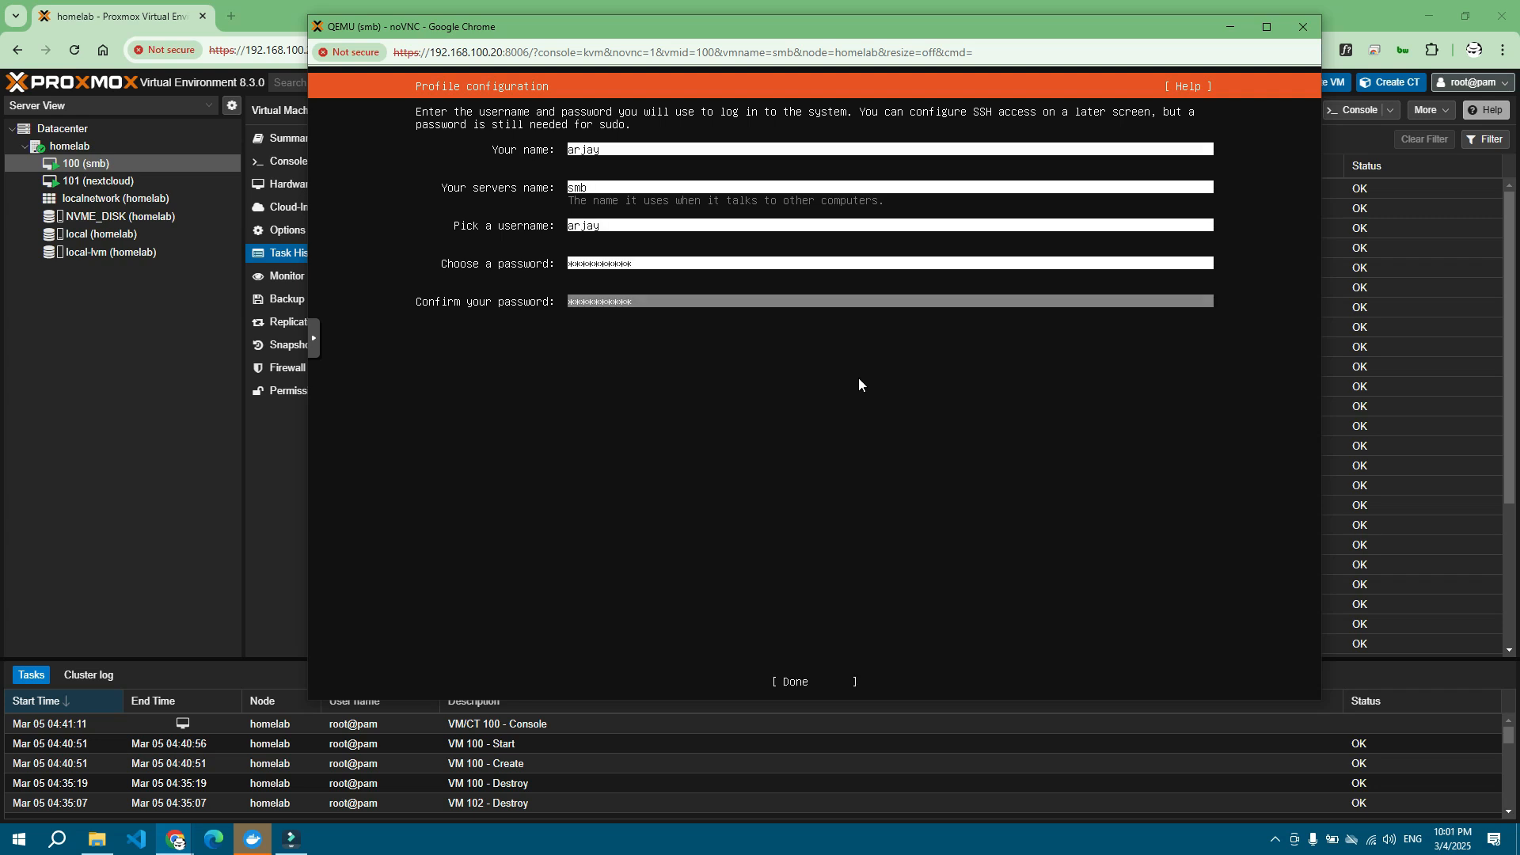
Step: Submit the profile with server name smb and enable Install OpenSSH server
key(Tab)
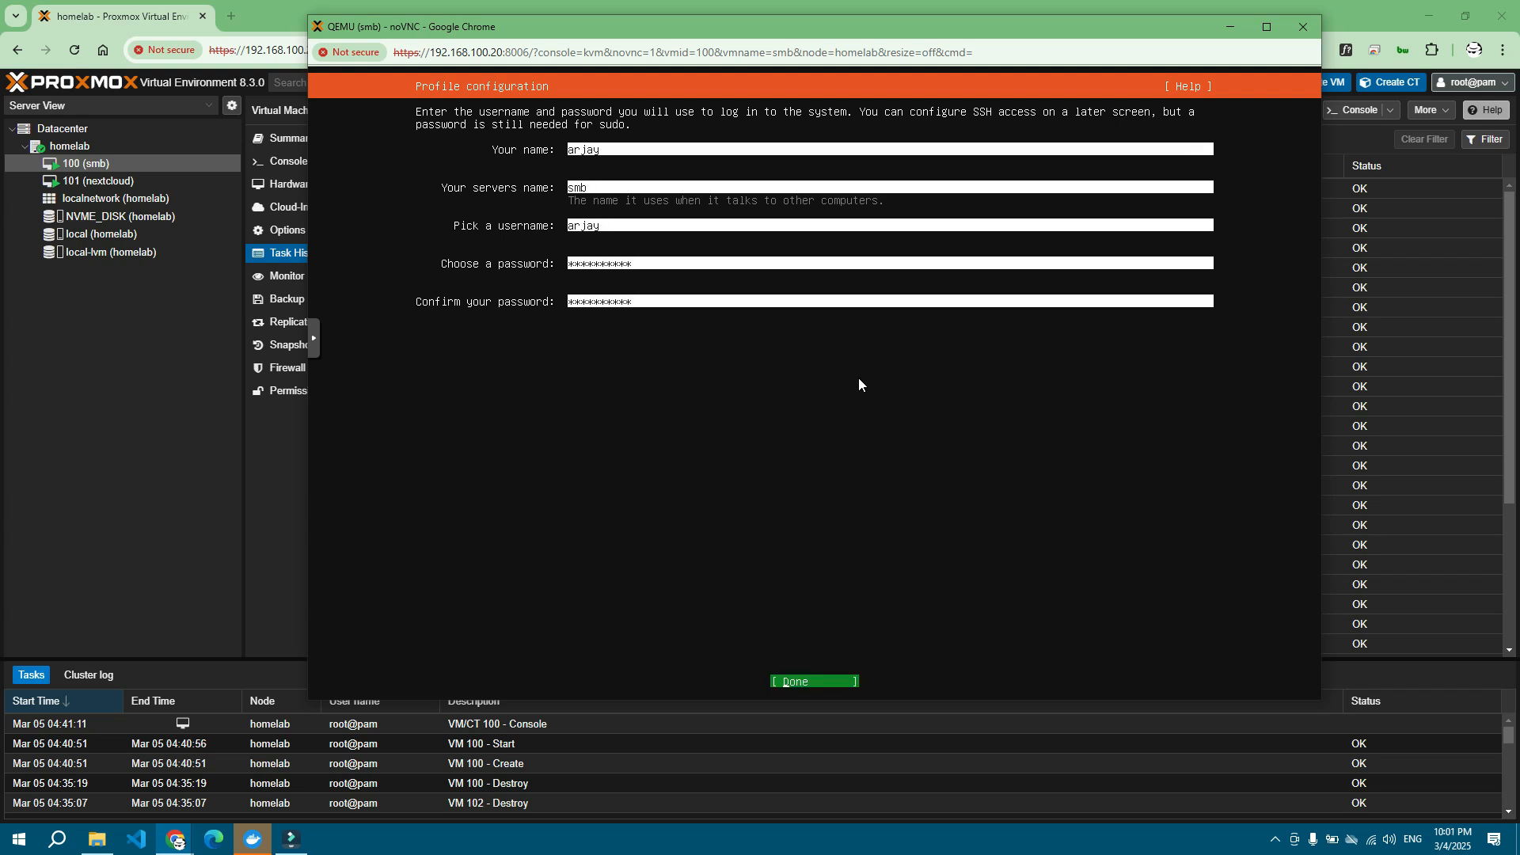
key(Return)
key(Return)
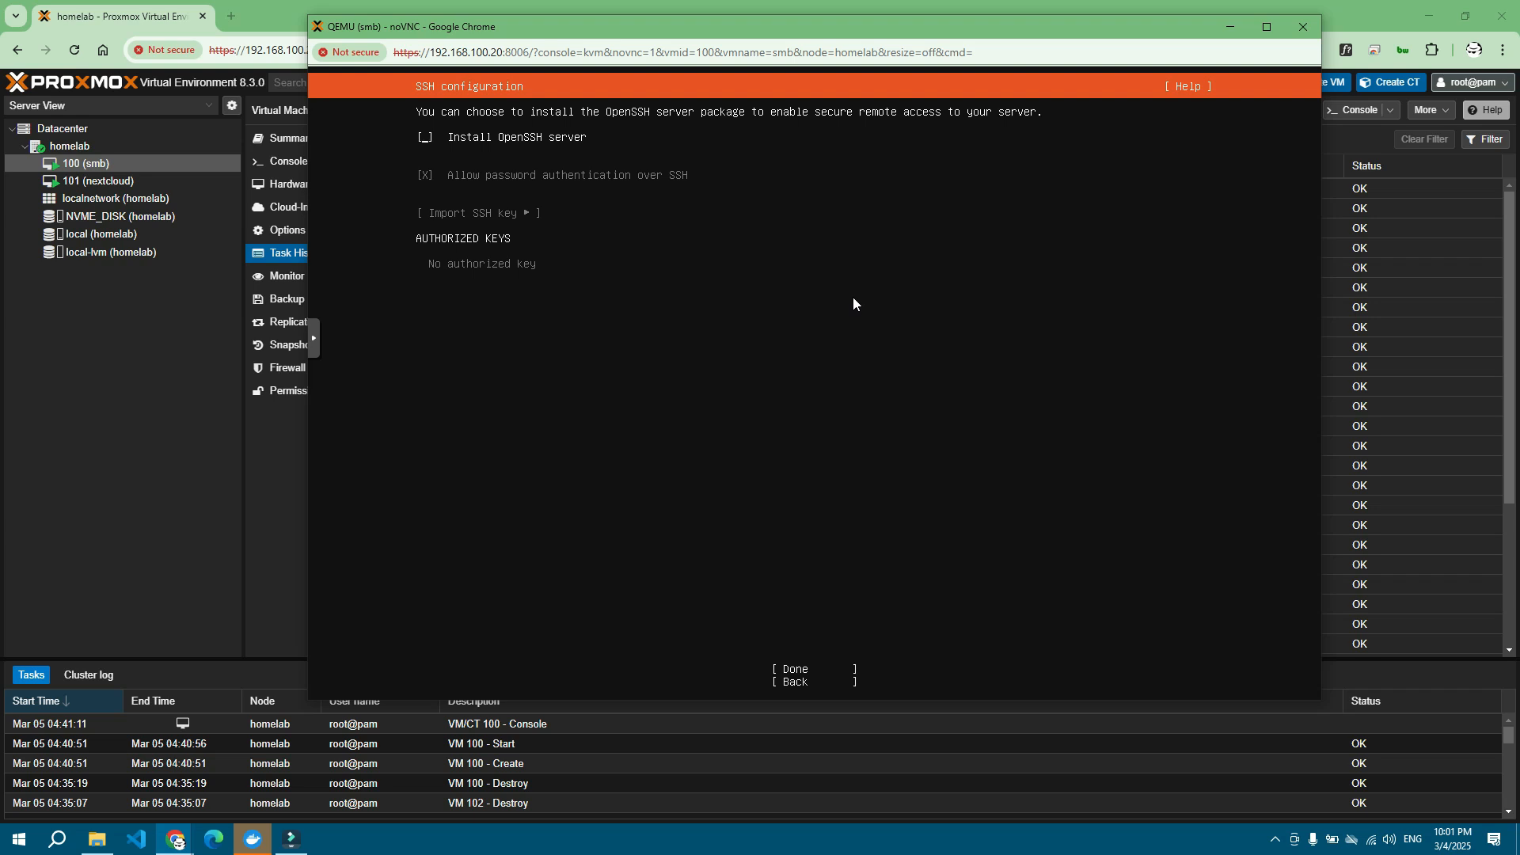
key(space)
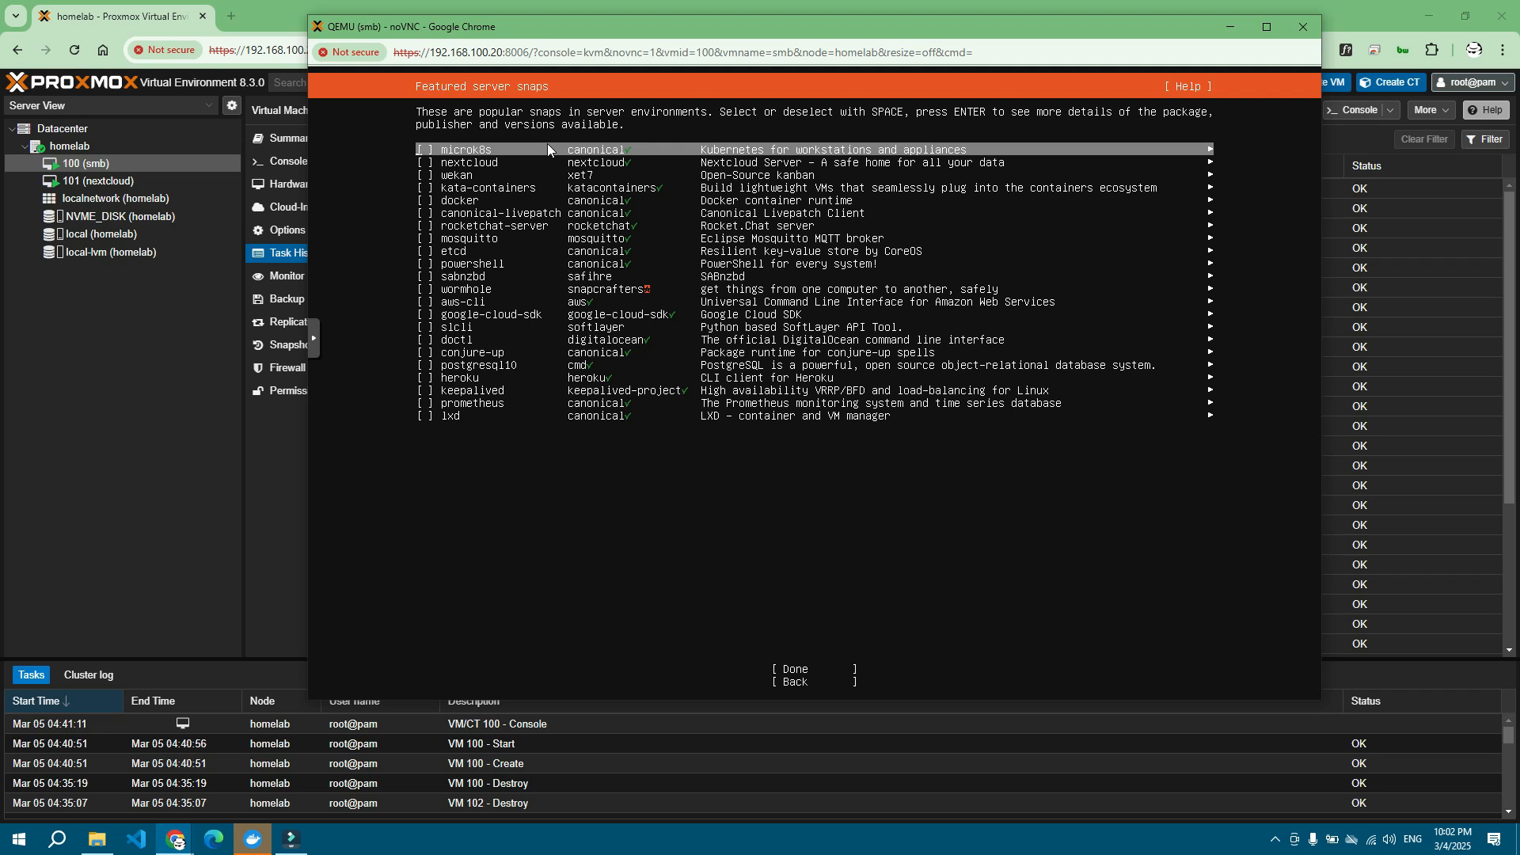
Step: Browse the featured server snaps without ticking any and start the installation
key(Down)
key(Down)
key(Down)
key(Down)
key(Down)
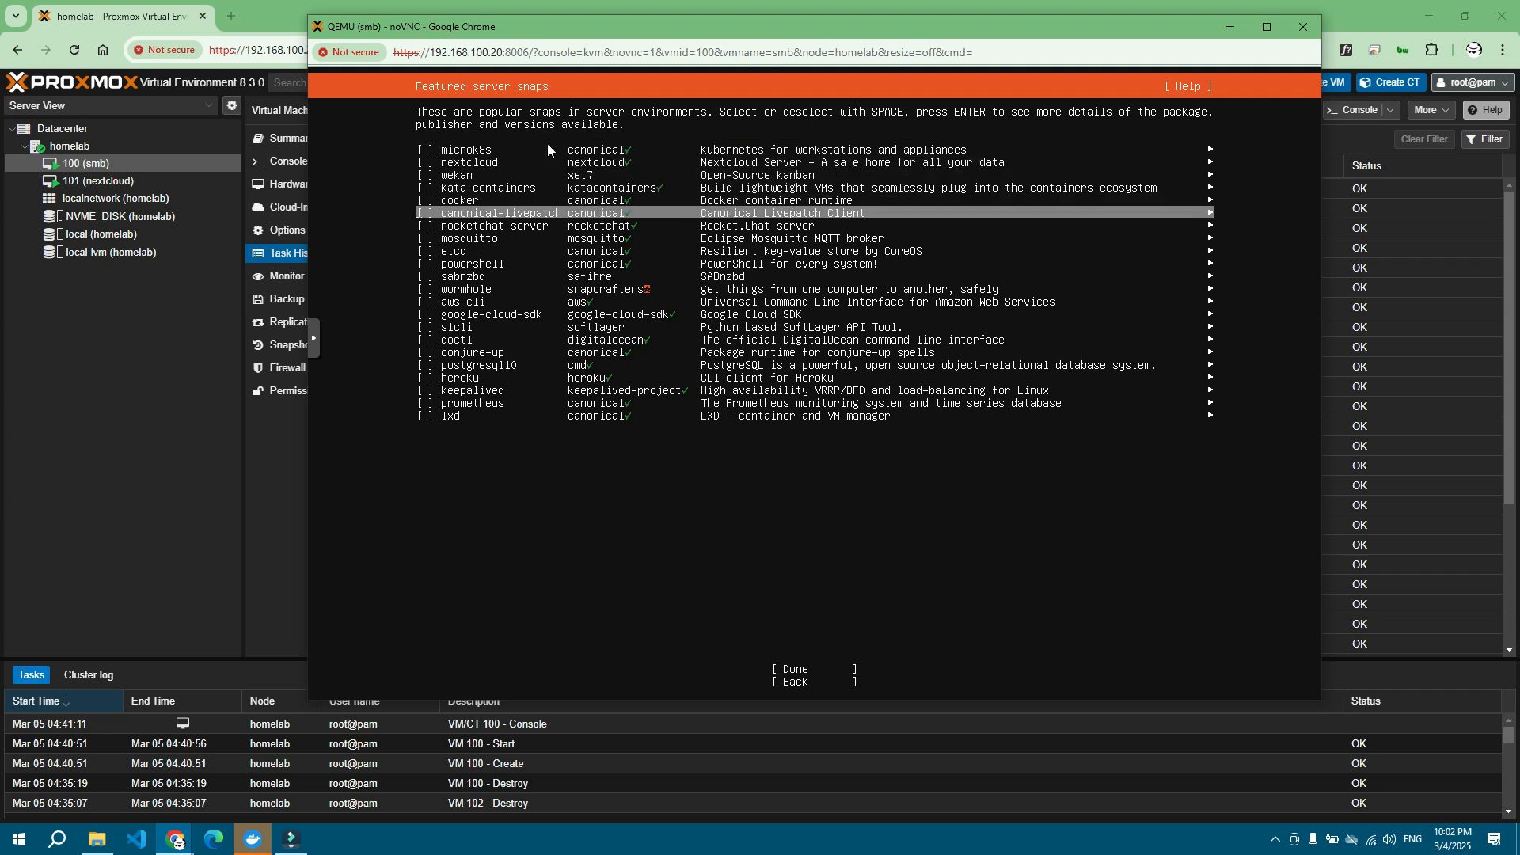
key(Down)
key(Down)
key(Up)
key(Down)
key(Down)
key(Down)
key(Down)
key(Down)
key(Down)
key(Down)
key(Up)
key(Up)
key(Down)
key(Down)
key(Down)
key(Down)
key(Down)
key(Down)
key(Down)
key(Down)
key(Down)
key(Down)
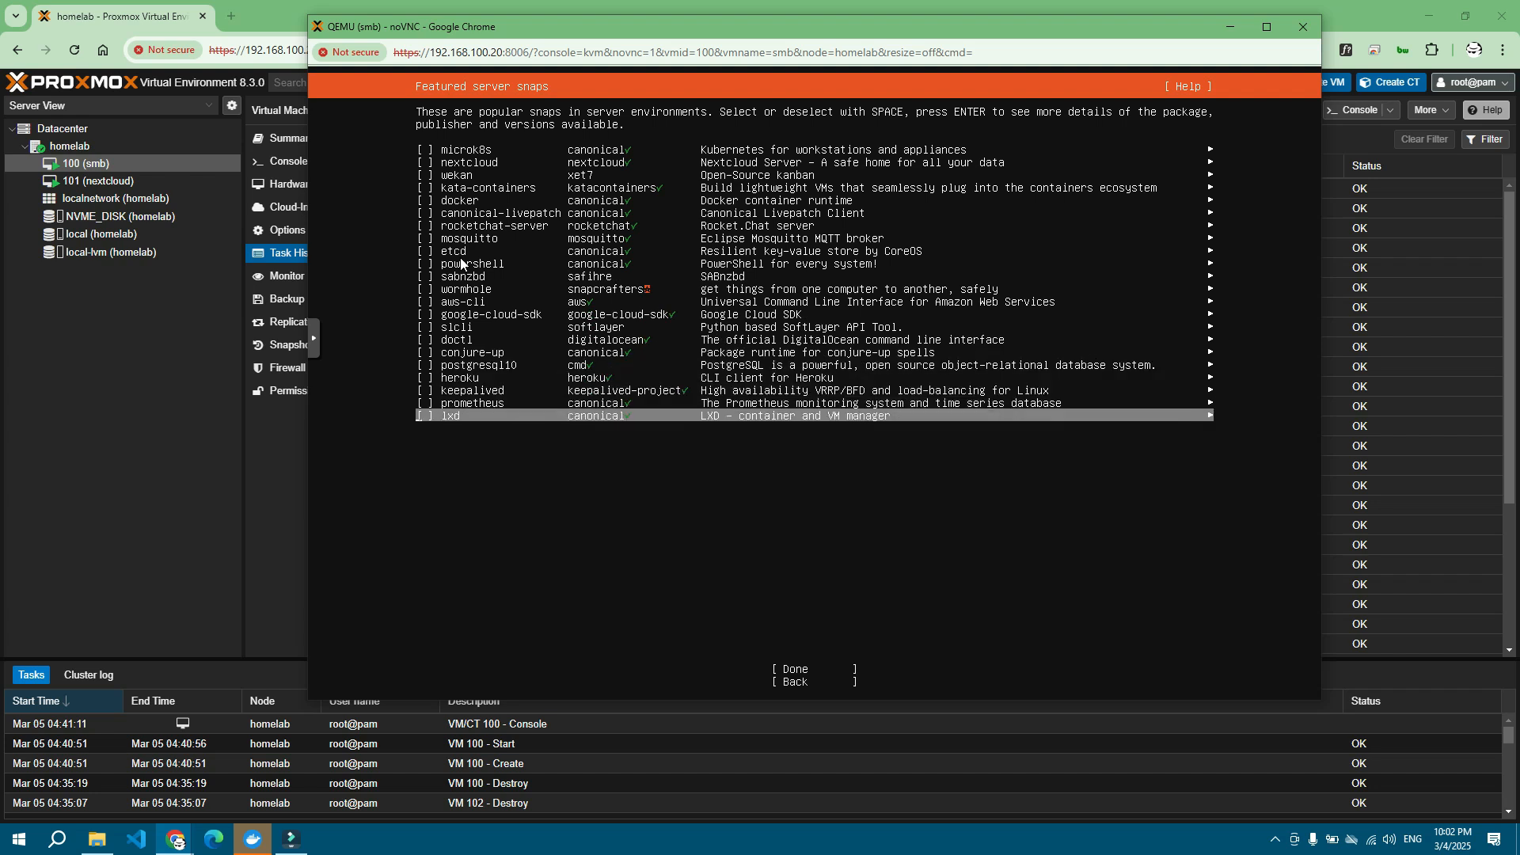
key(Down)
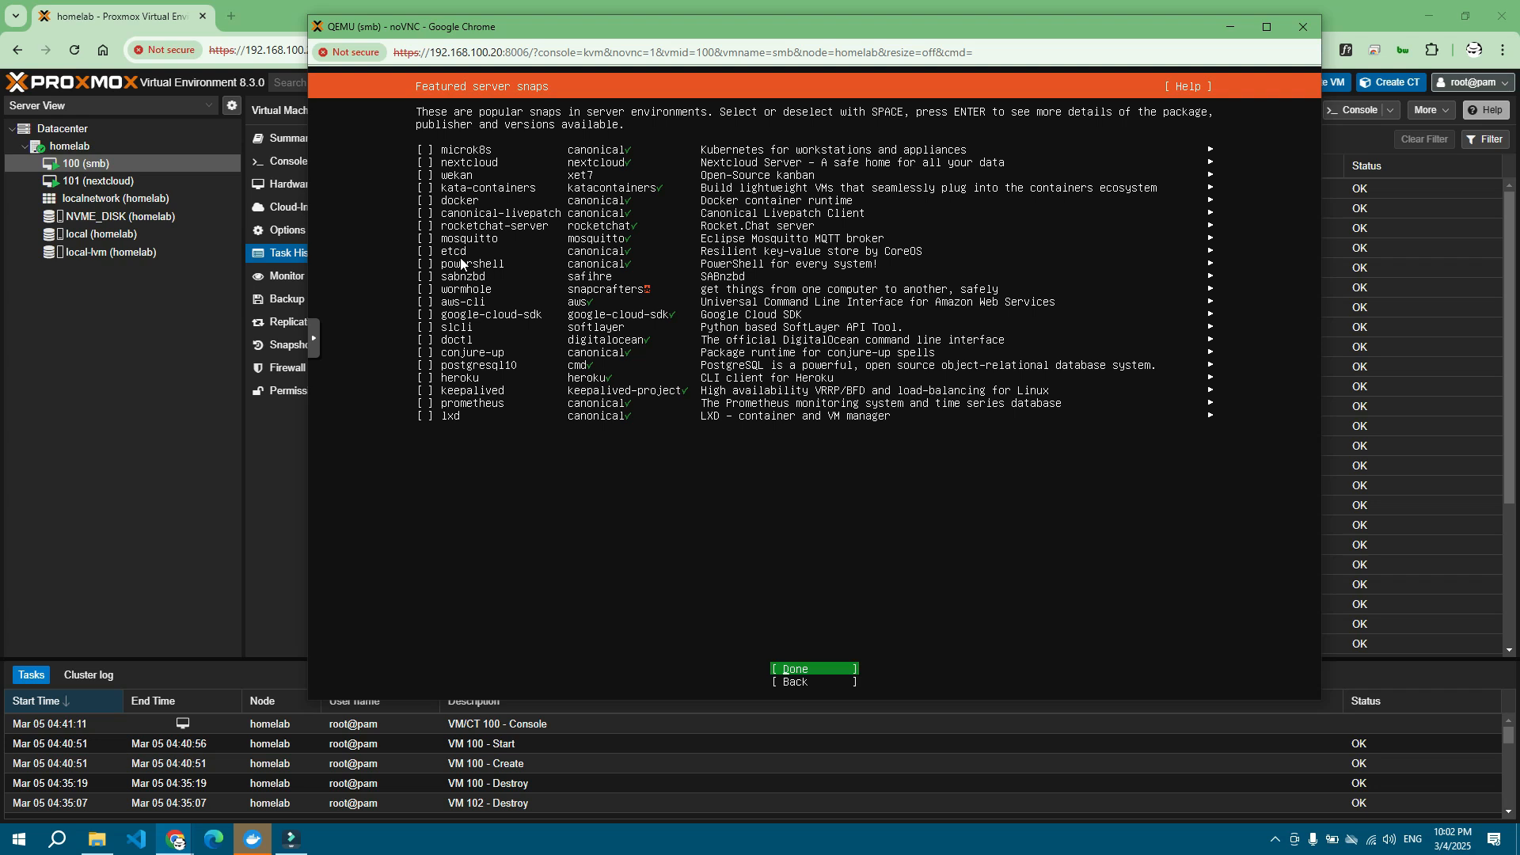
key(Return)
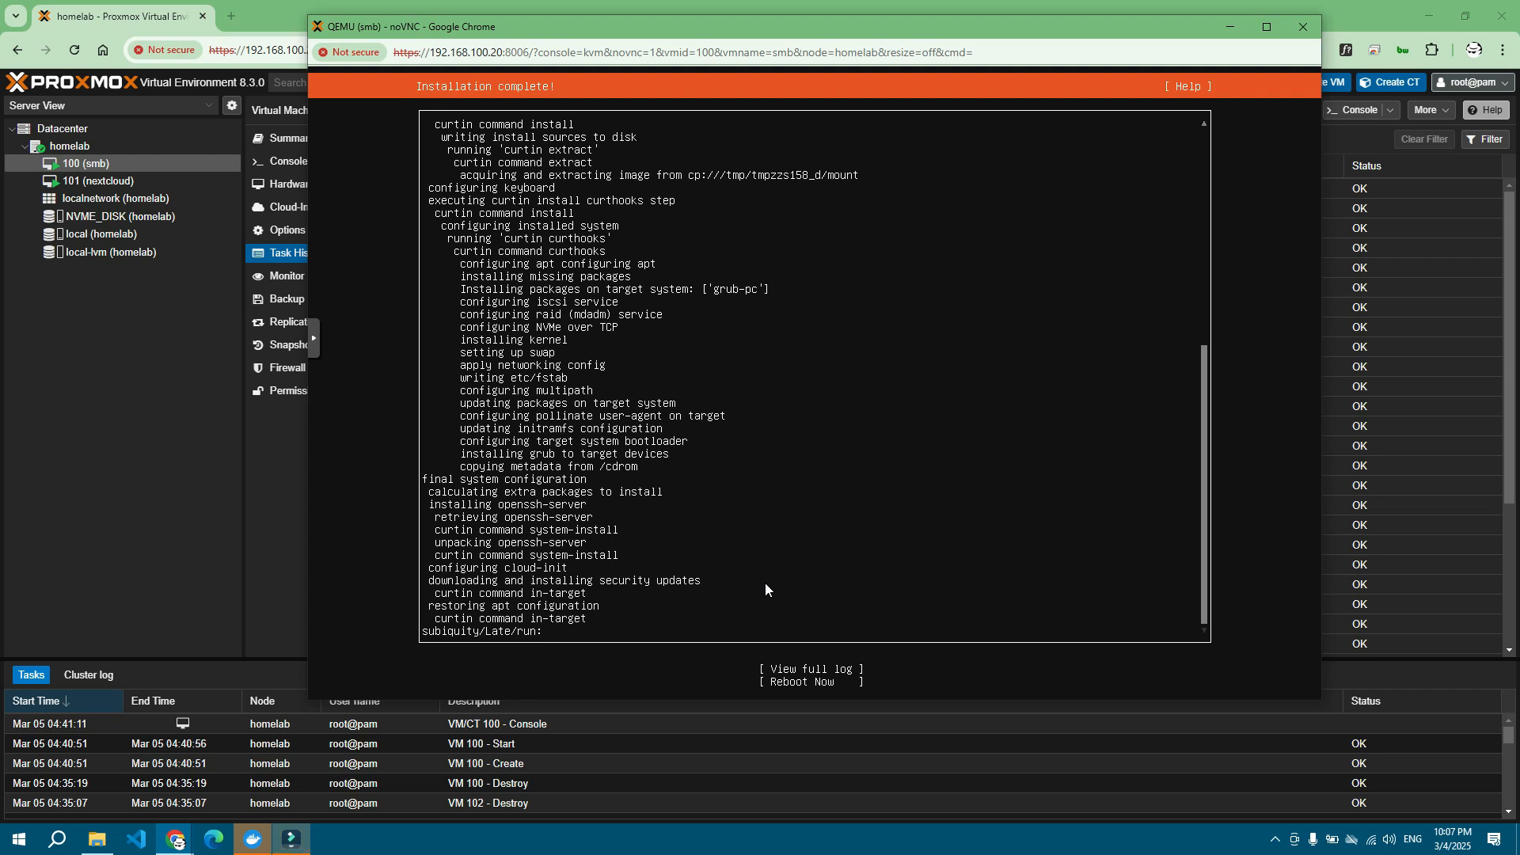
Step: Choose Reboot Now on the Installation complete screen so the smb VM restarts
key(Down)
key(Down)
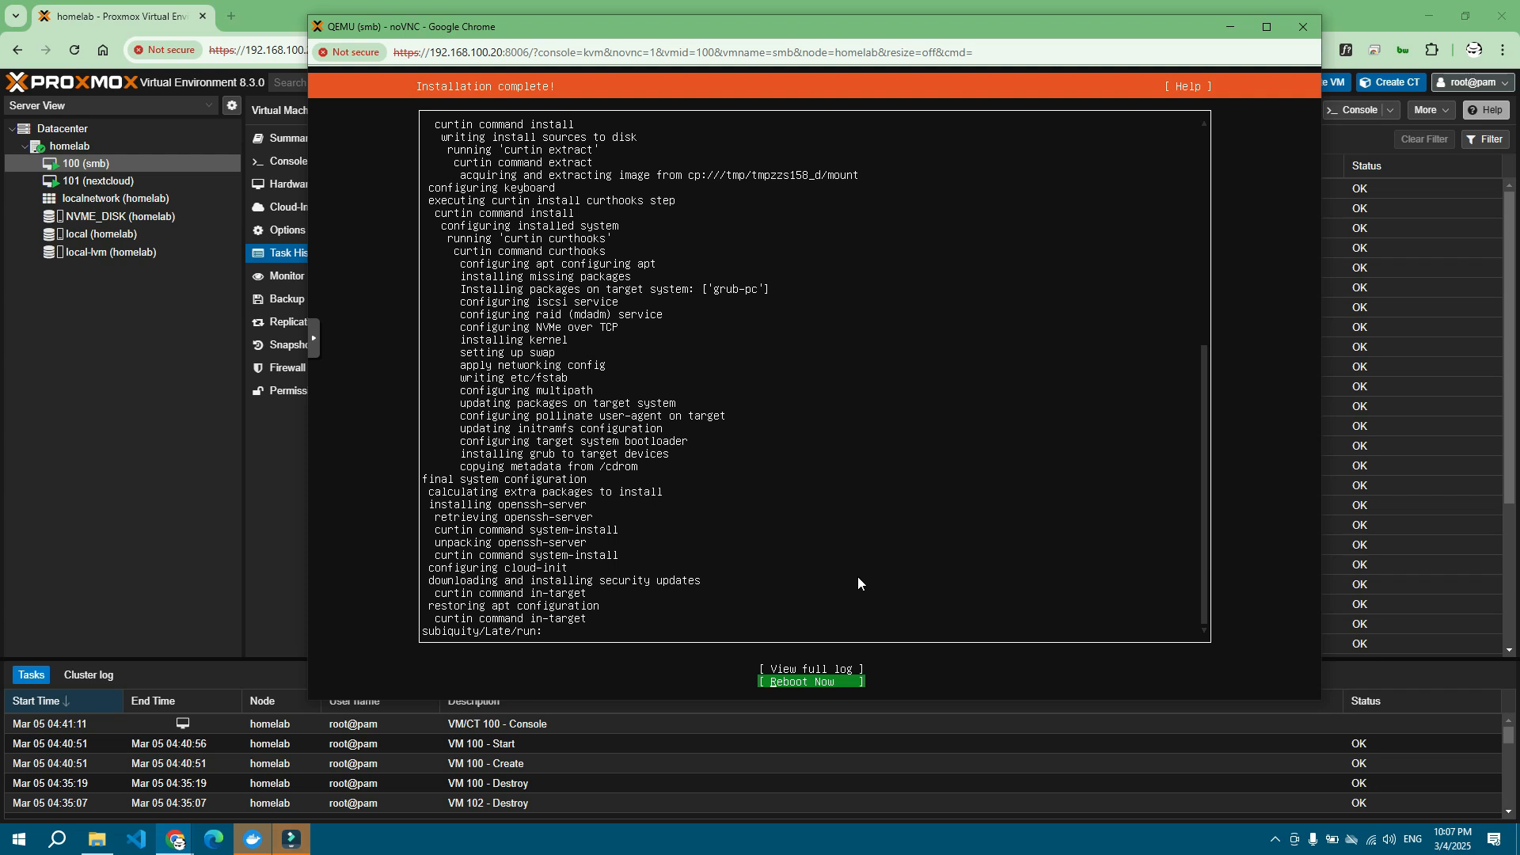
key(Return)
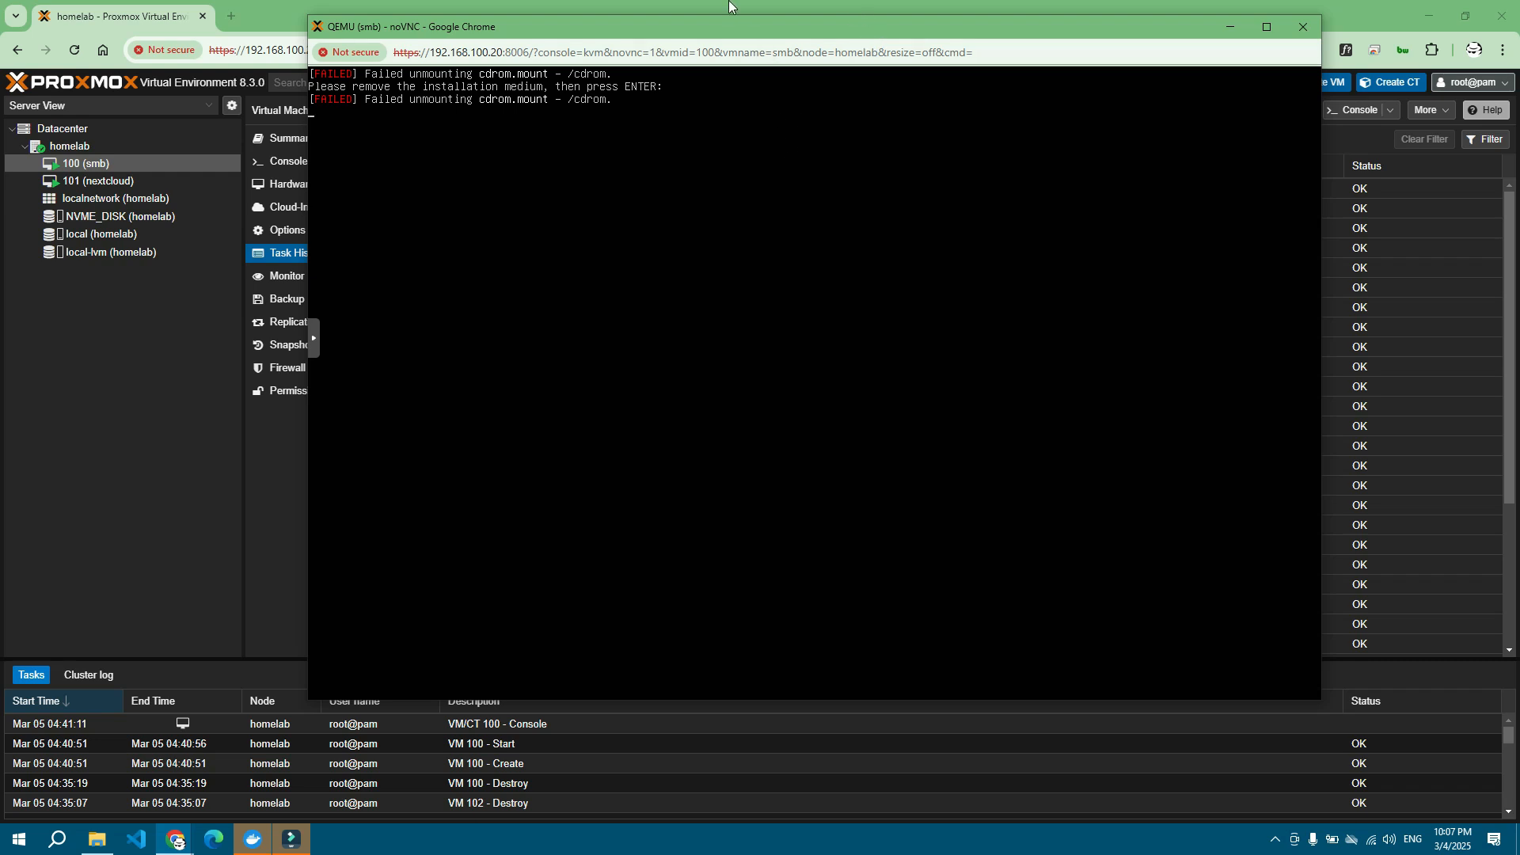
Step: Set the smb VM's CD/DVD Drive (ide2) to Do not use any media, then return to the noVNC console
click(729, 5)
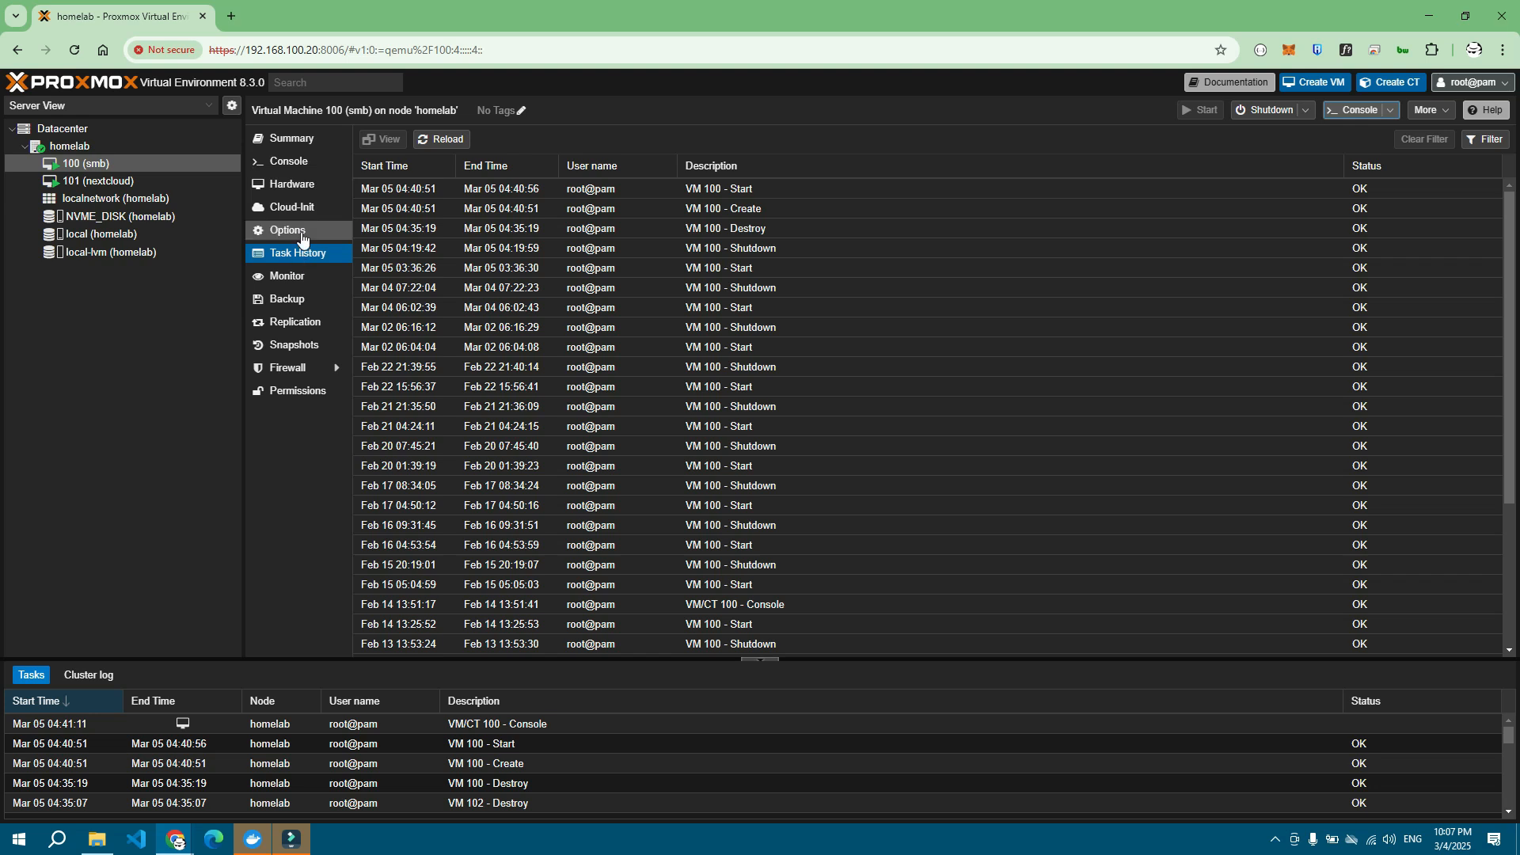
click(307, 190)
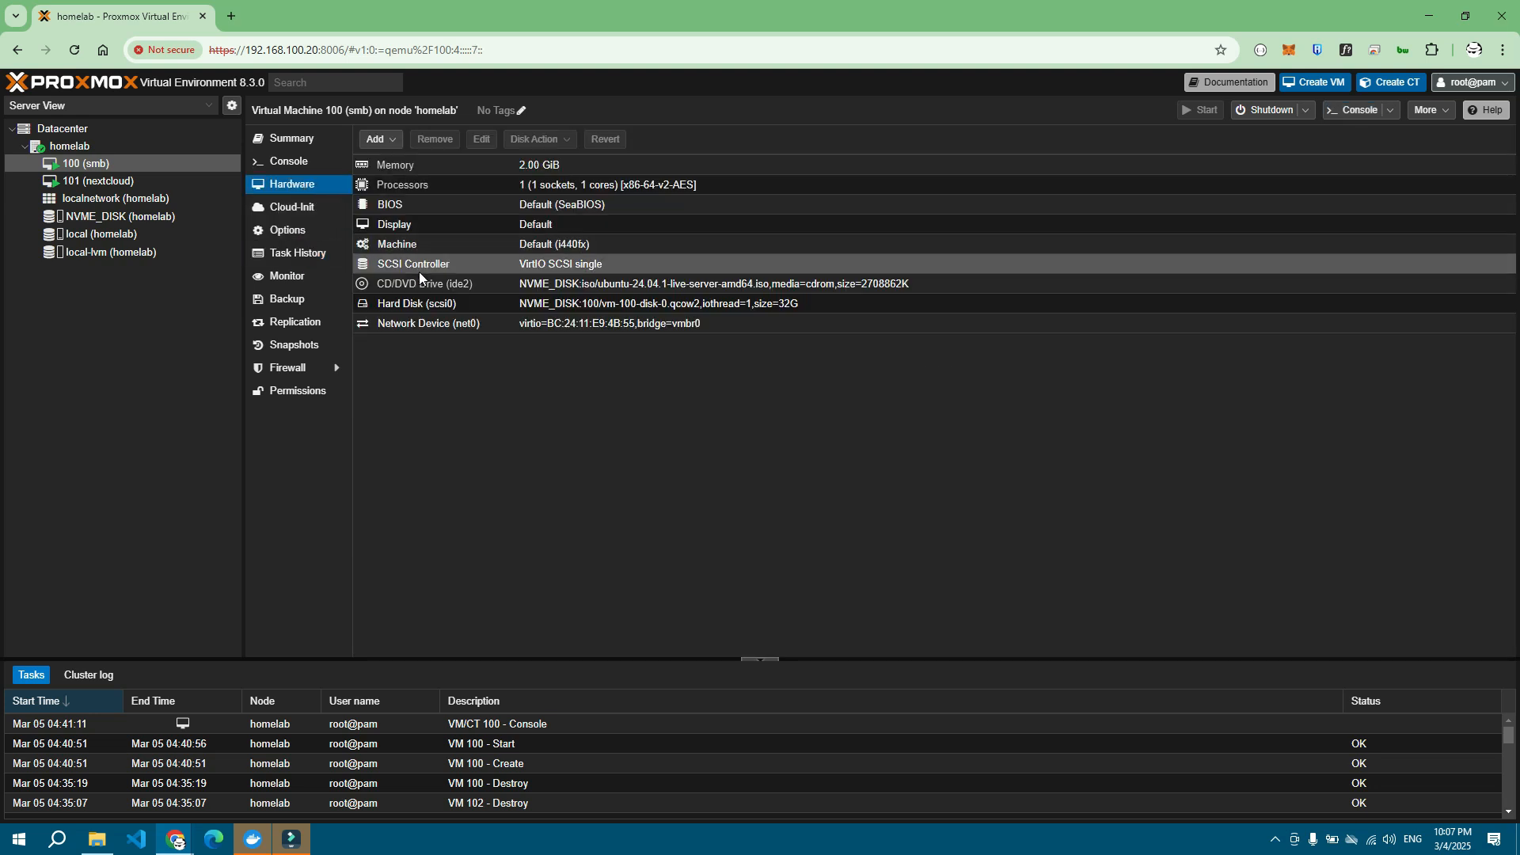
click(414, 287)
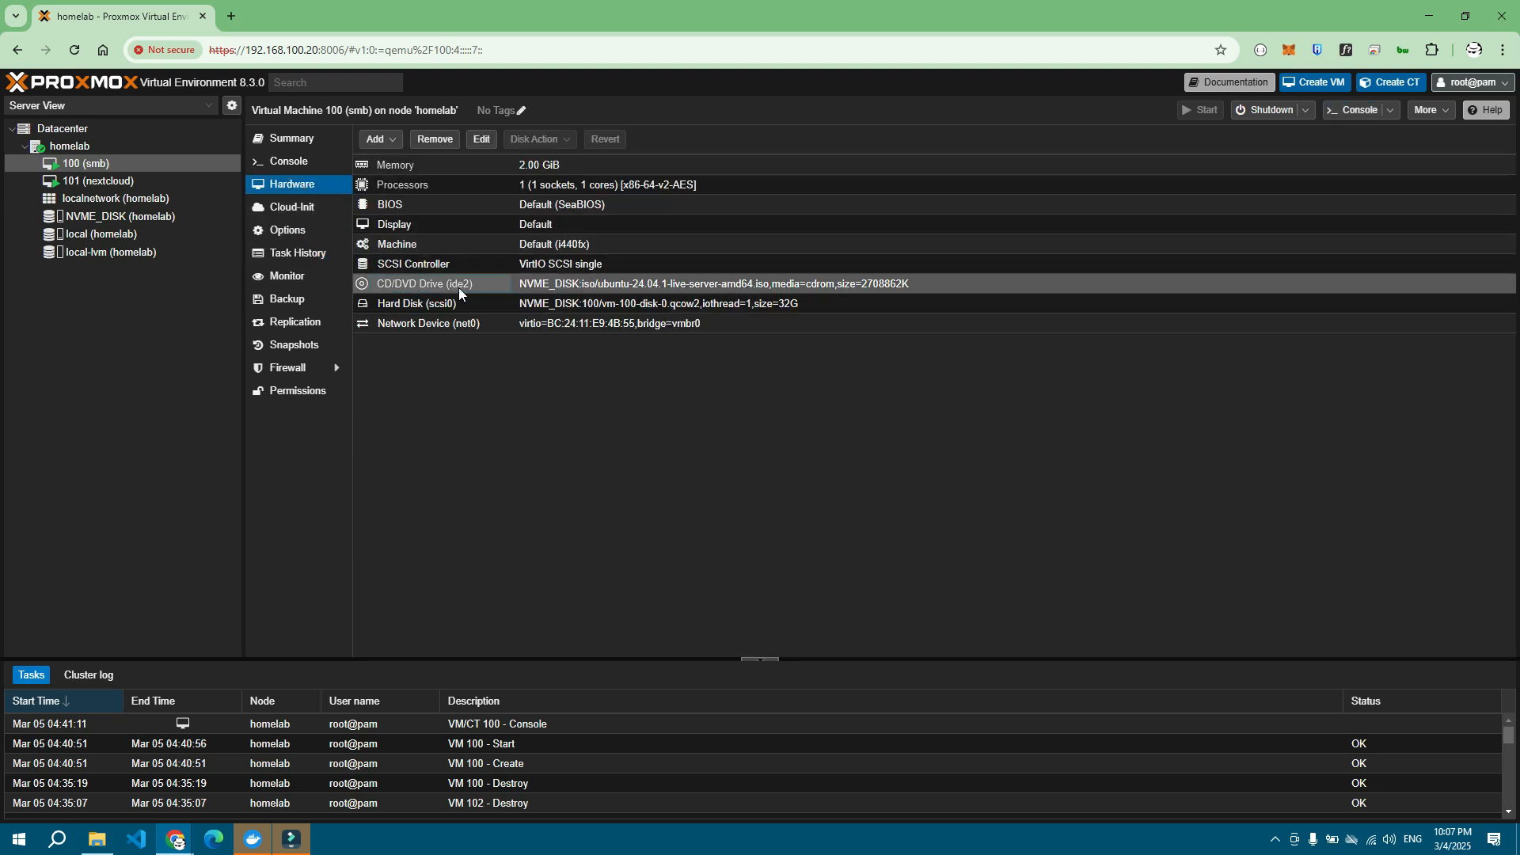
double_click(478, 284)
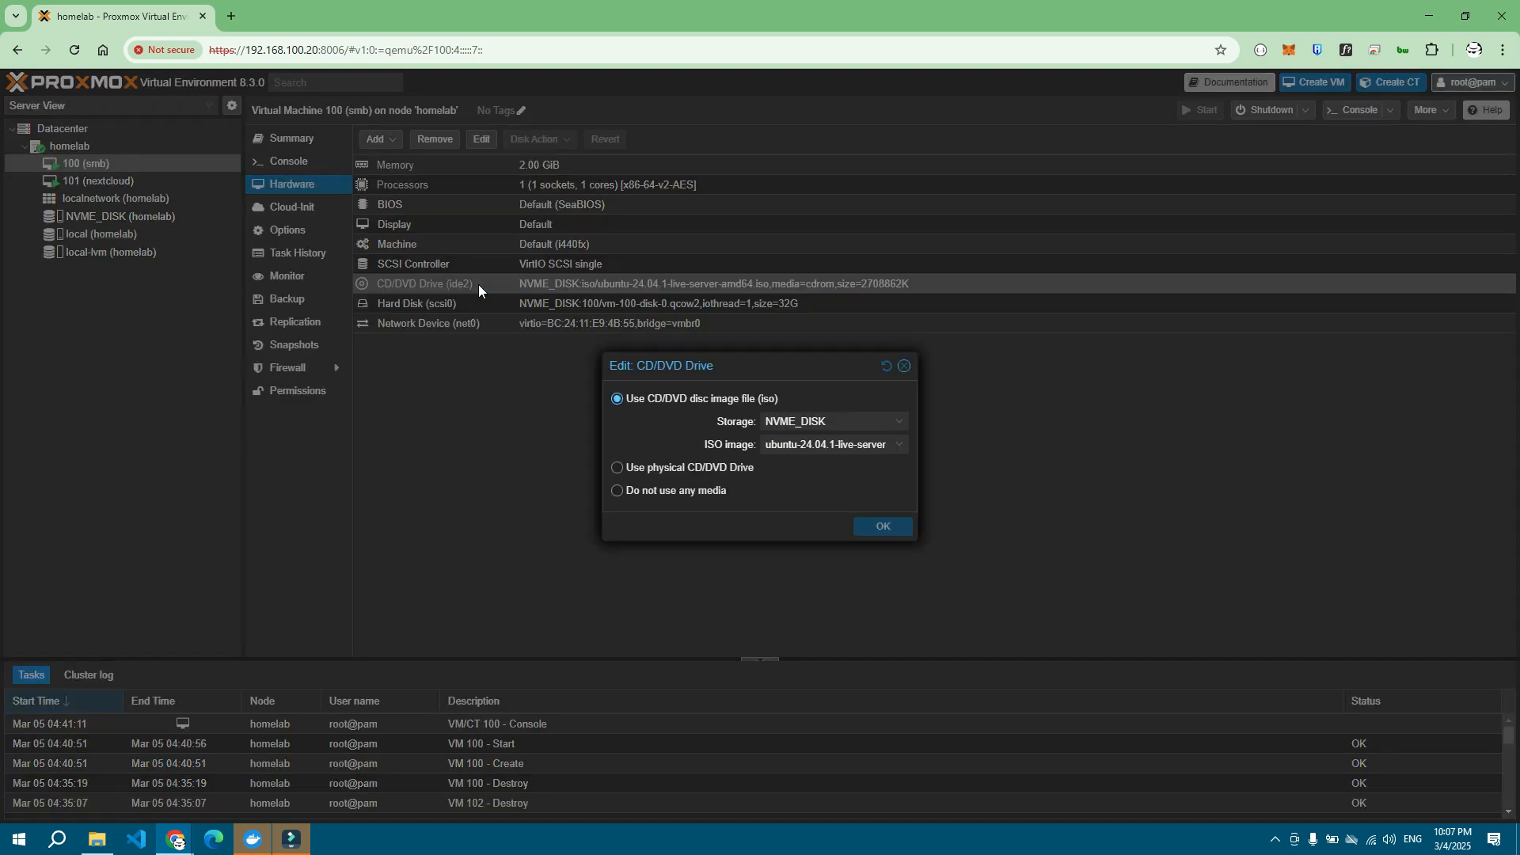
click(676, 491)
click(884, 527)
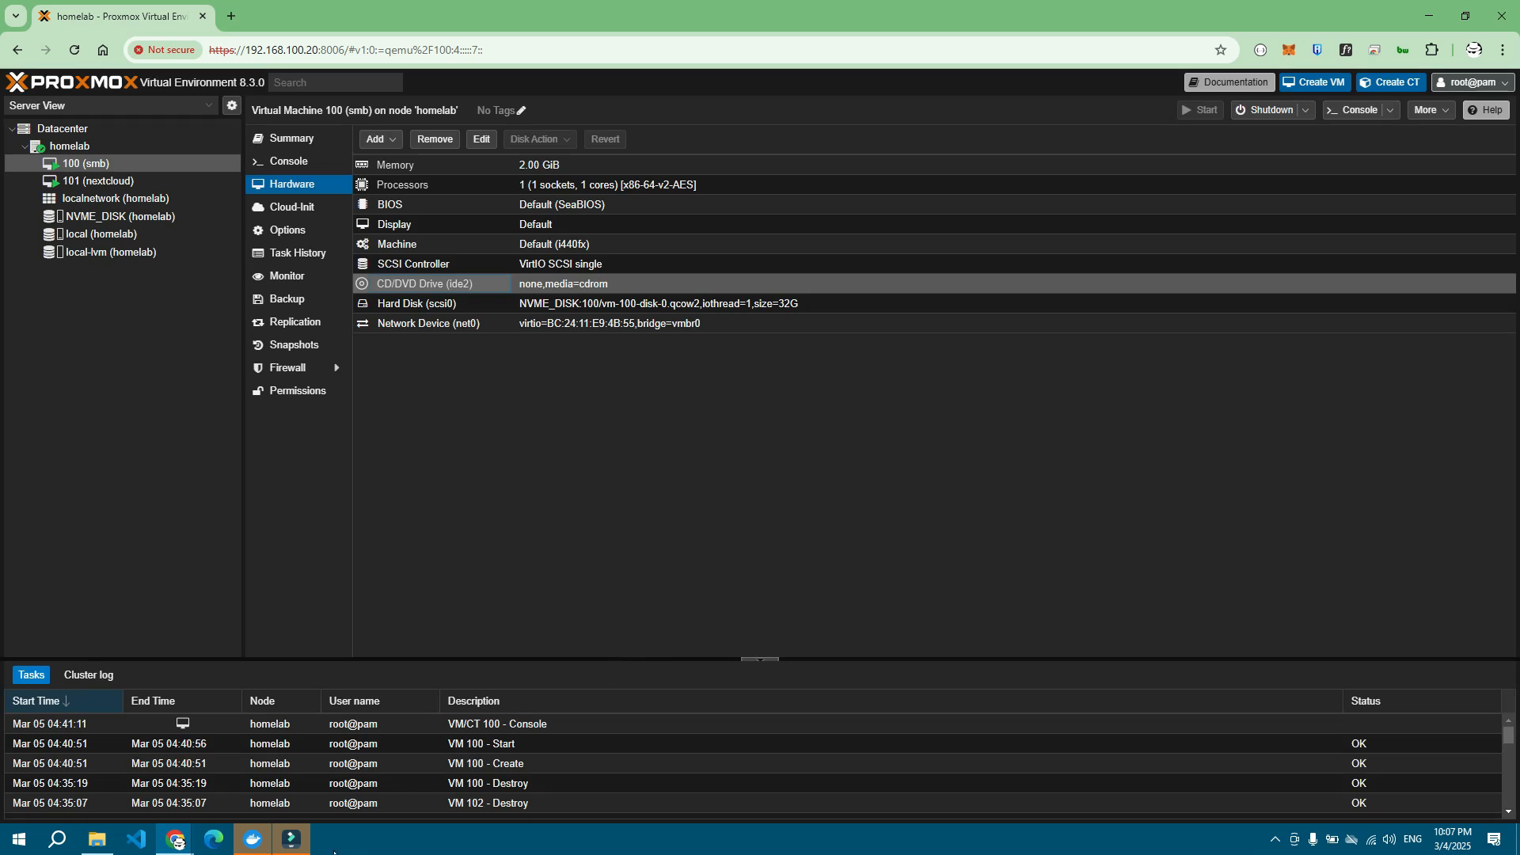
mouse_move(175, 839)
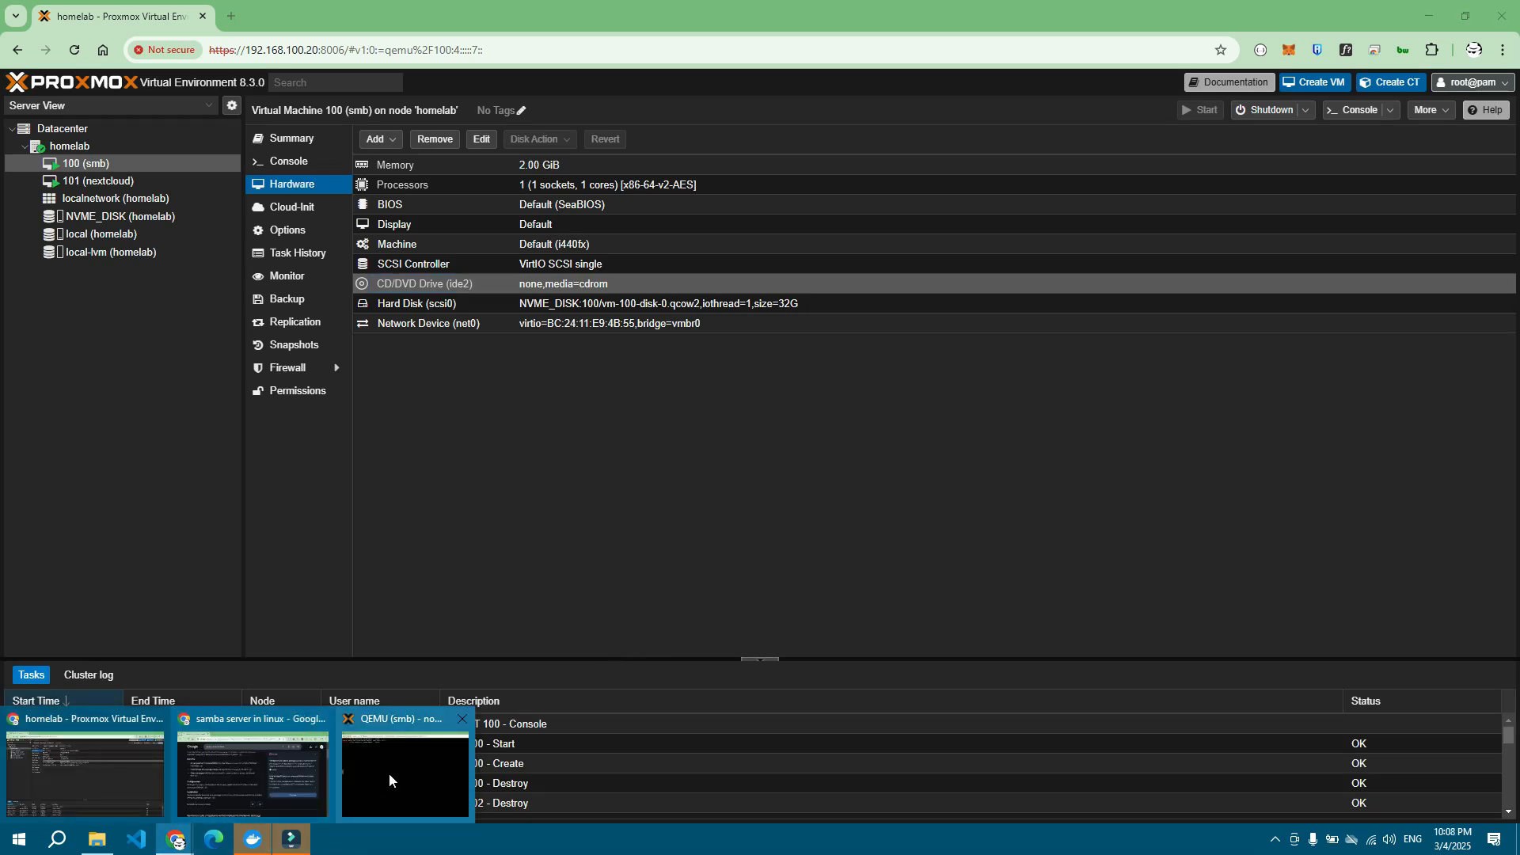
click(415, 772)
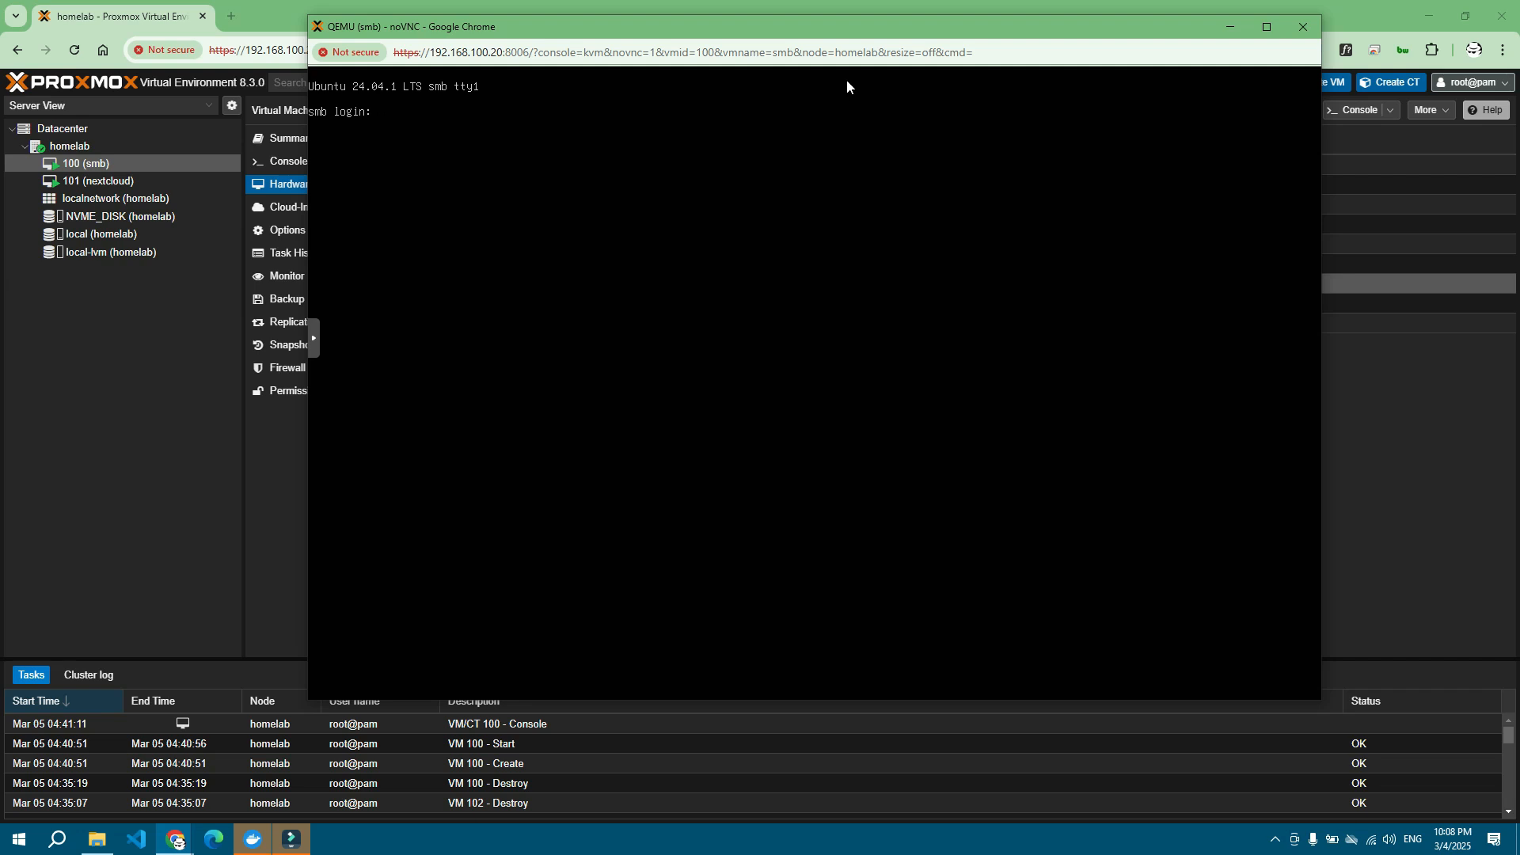
Step: Log in at the smb console as the regular user and search Windows for 'ter' to find Tera Term
text(arjay)
key(Return)
key(Return)
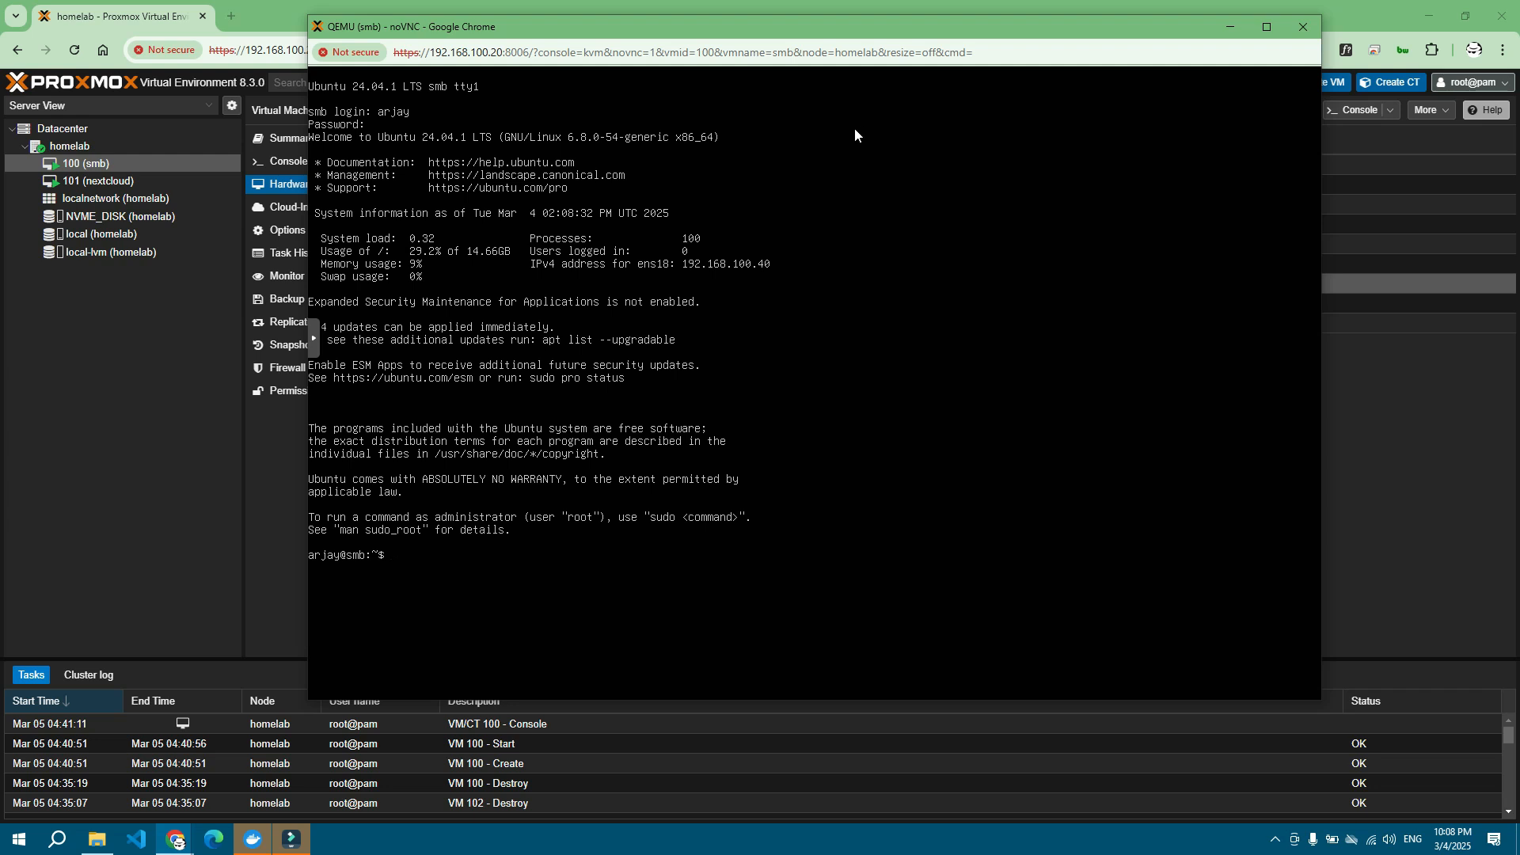
key(super)
text(tera)
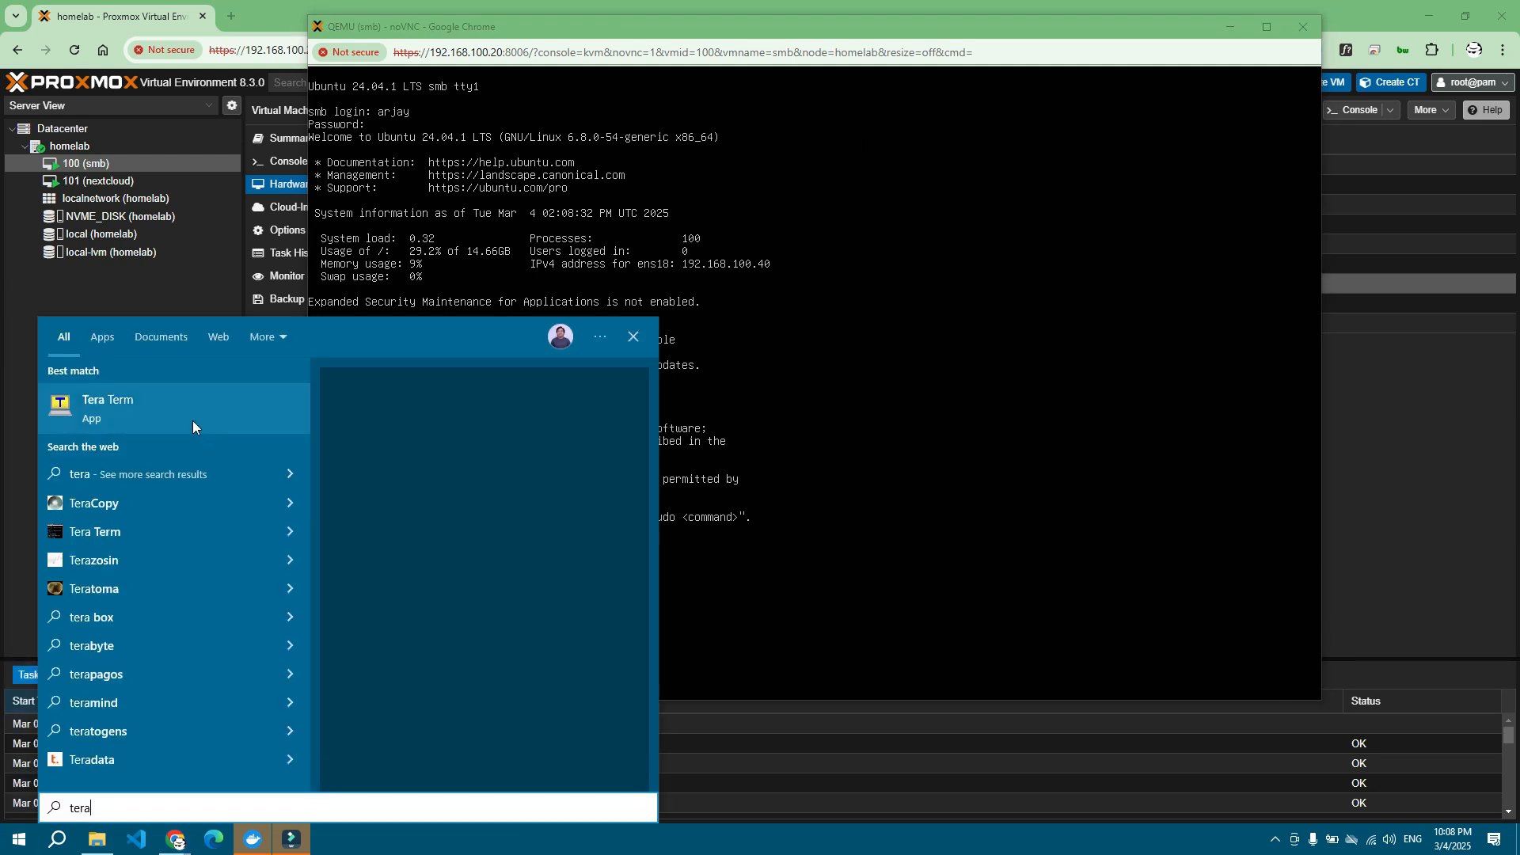
Step: Connect Tera Term via SSH to 192.168.100.40, accepting the changed host key and submitting the user's credentials
click(192, 420)
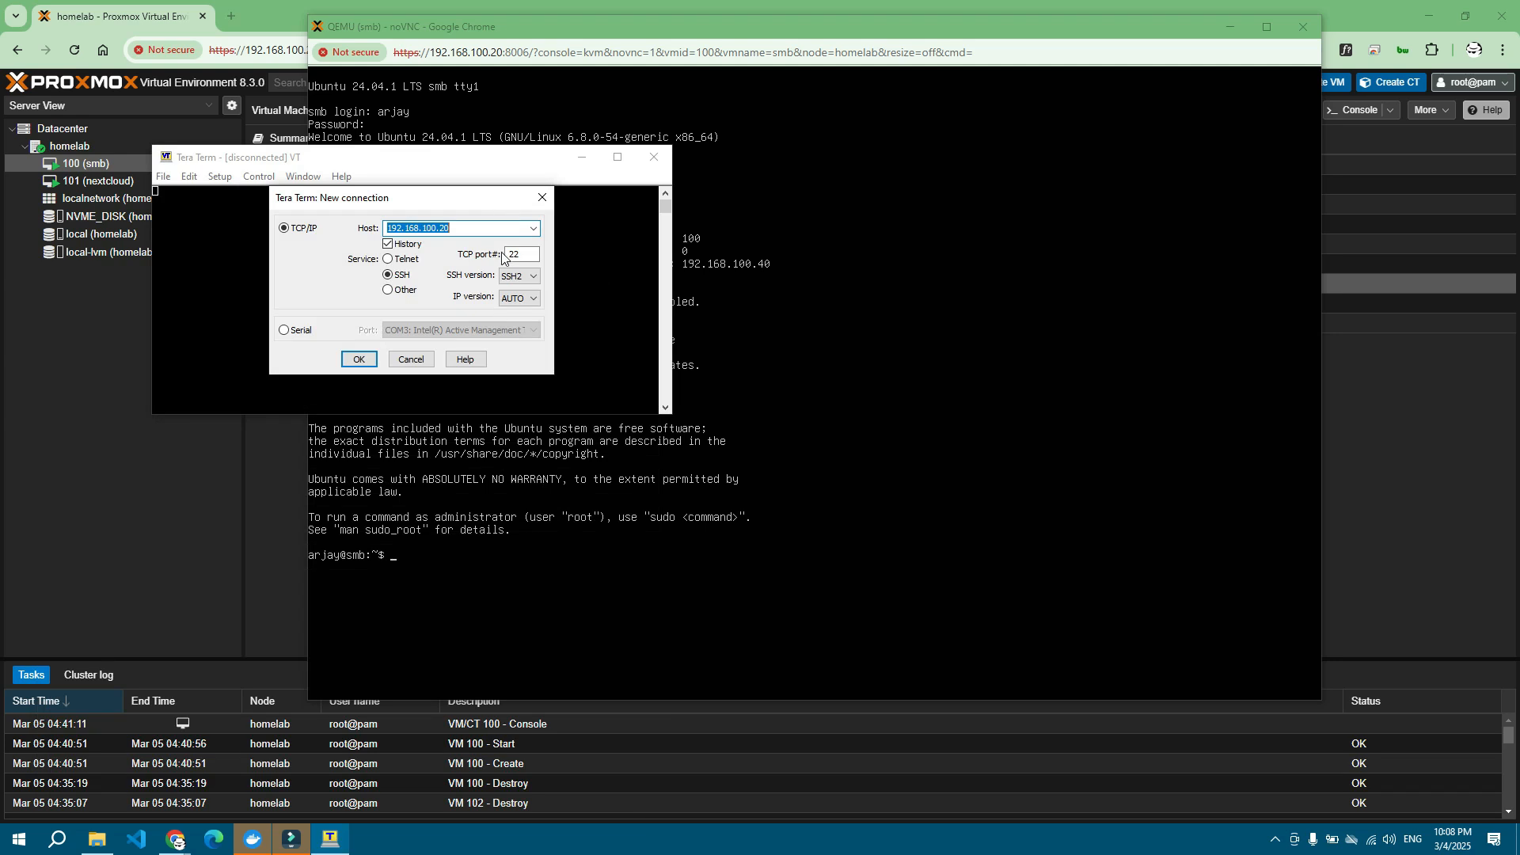
click(482, 229)
key(BackSpace)
key(BackSpace)
text(40)
click(358, 360)
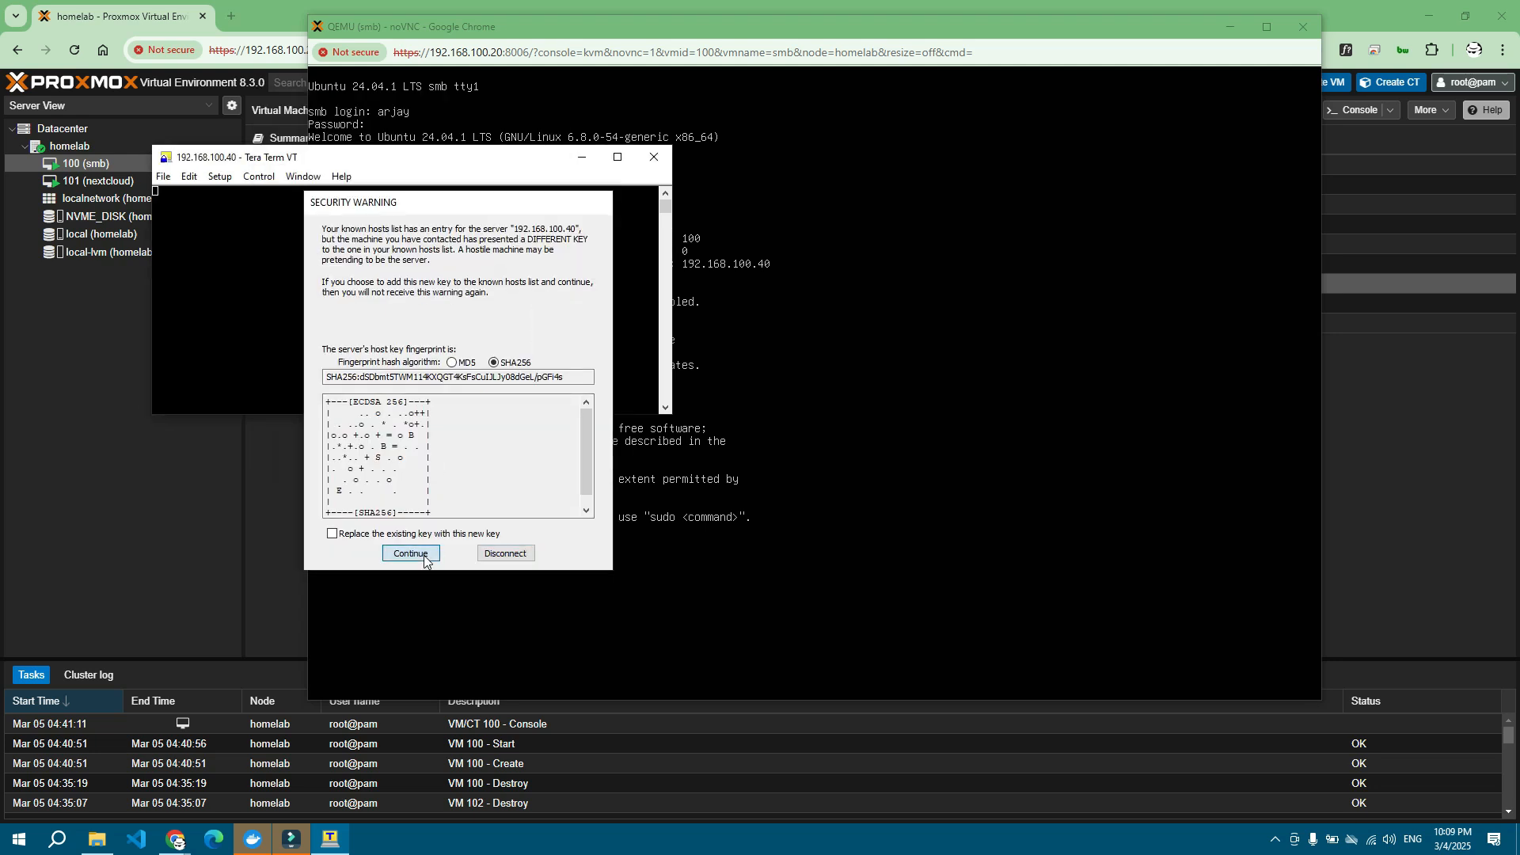
click(411, 554)
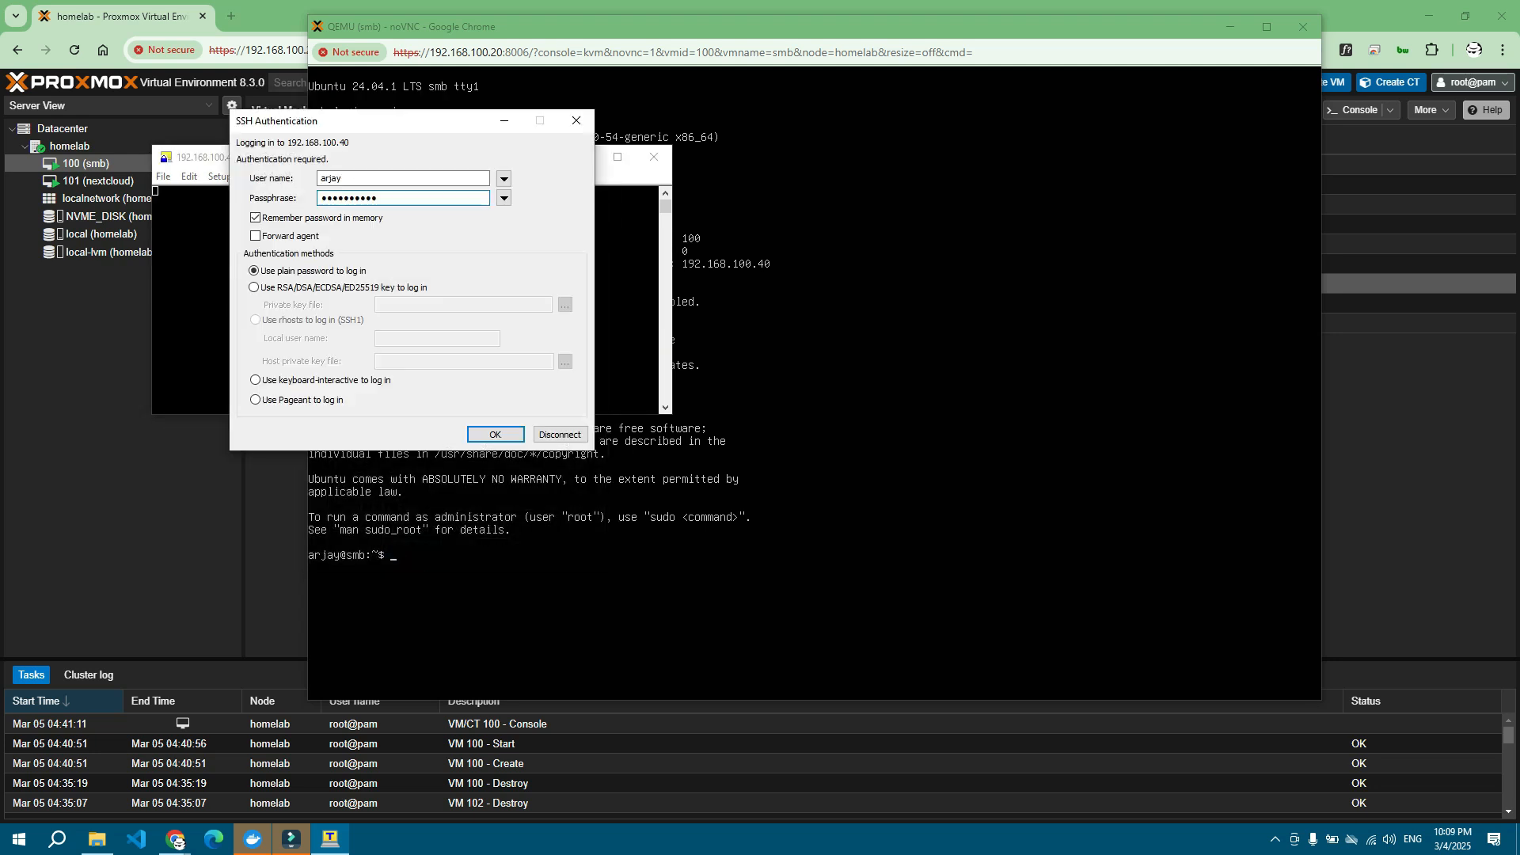
click(495, 434)
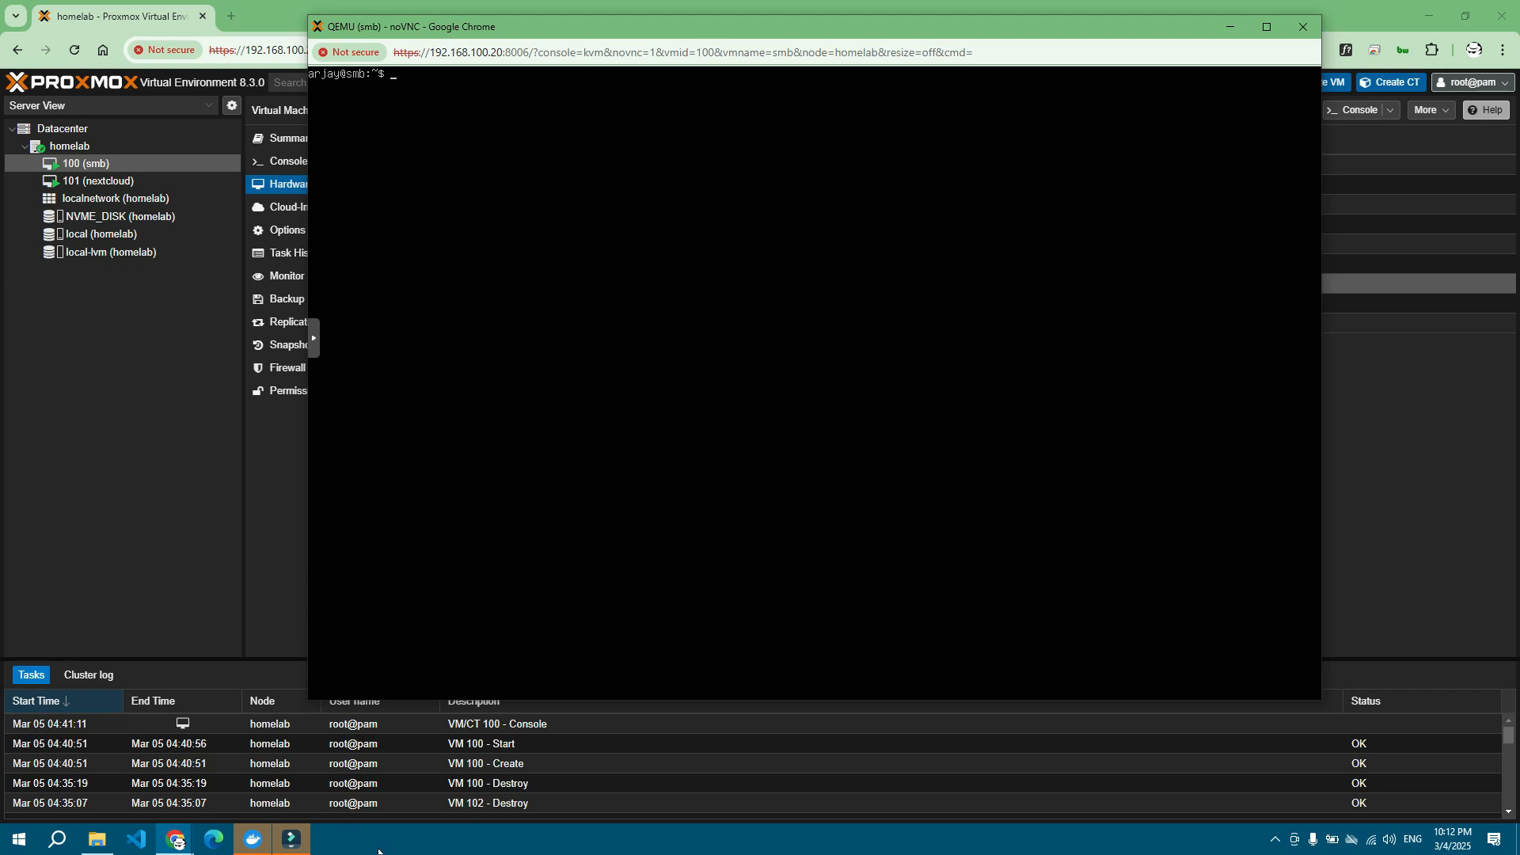
Step: Relaunch Tera Term and log in over SSH to 192.168.100.40 with the user's credentials
key(super)
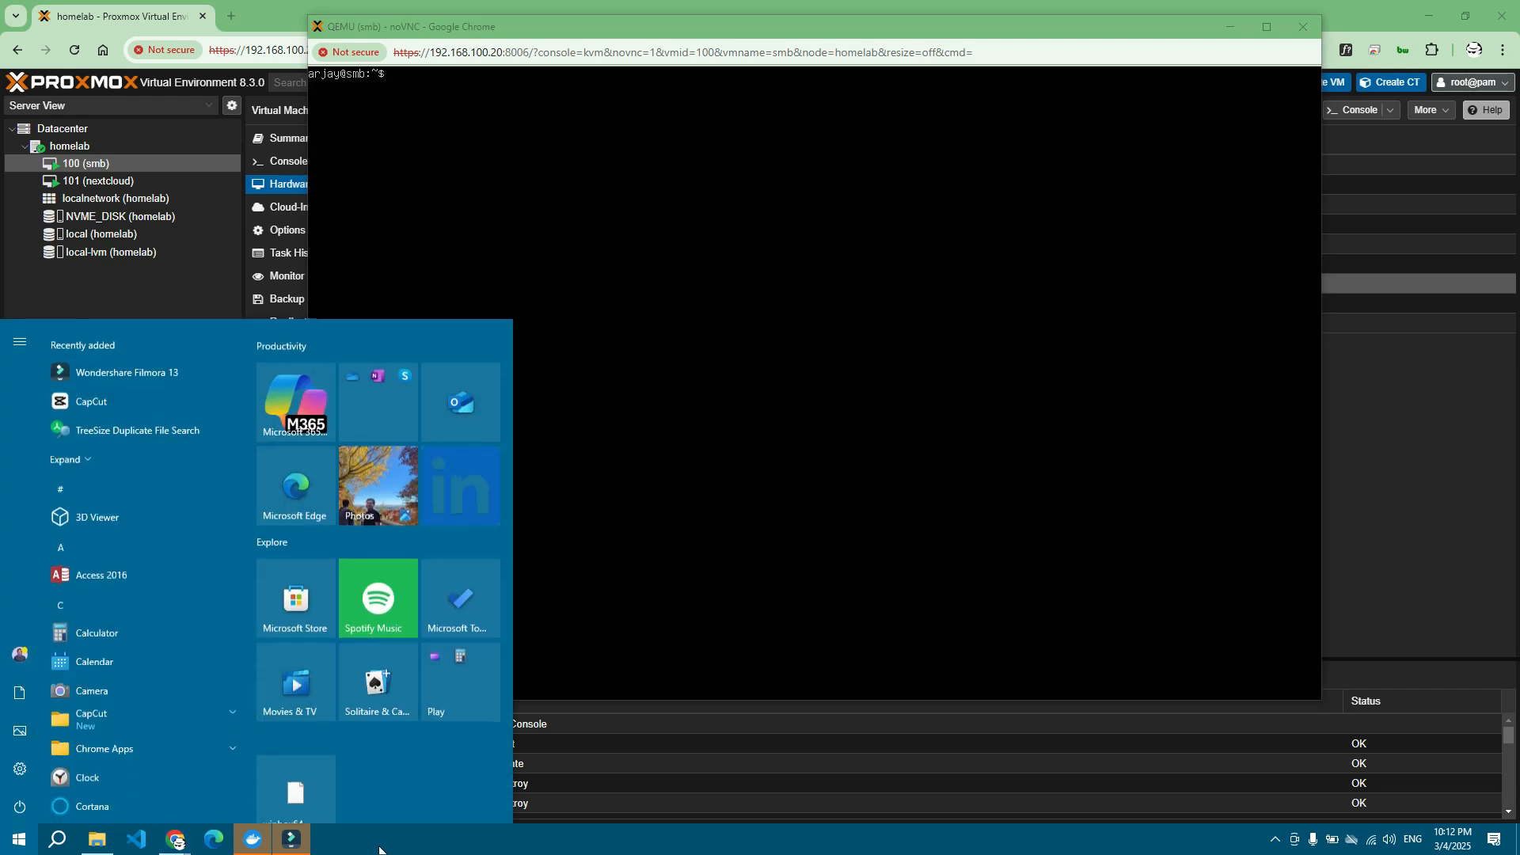
text(wsl)
click(150, 407)
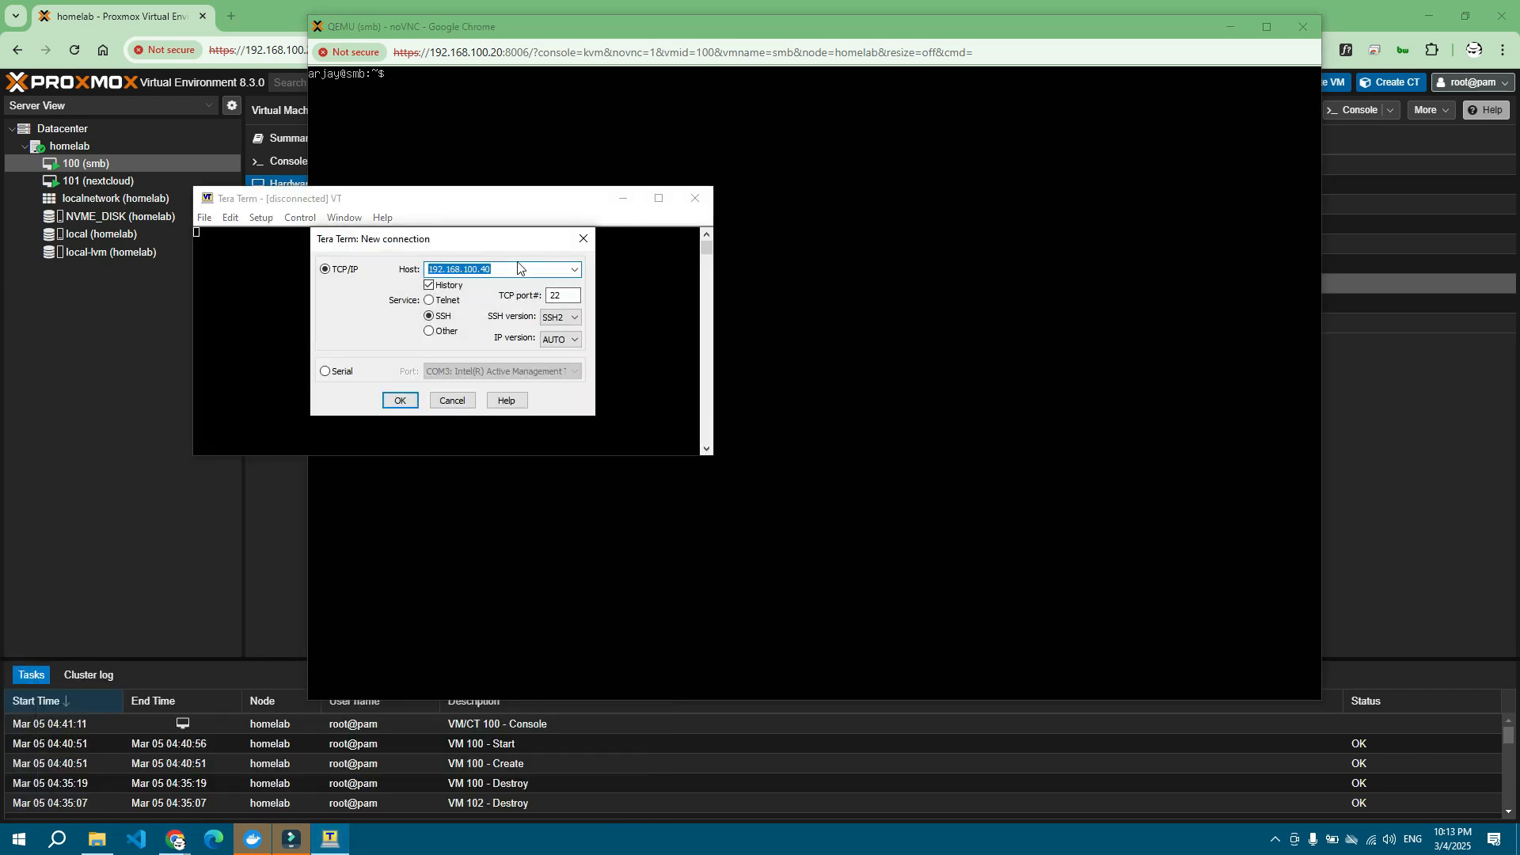
click(399, 400)
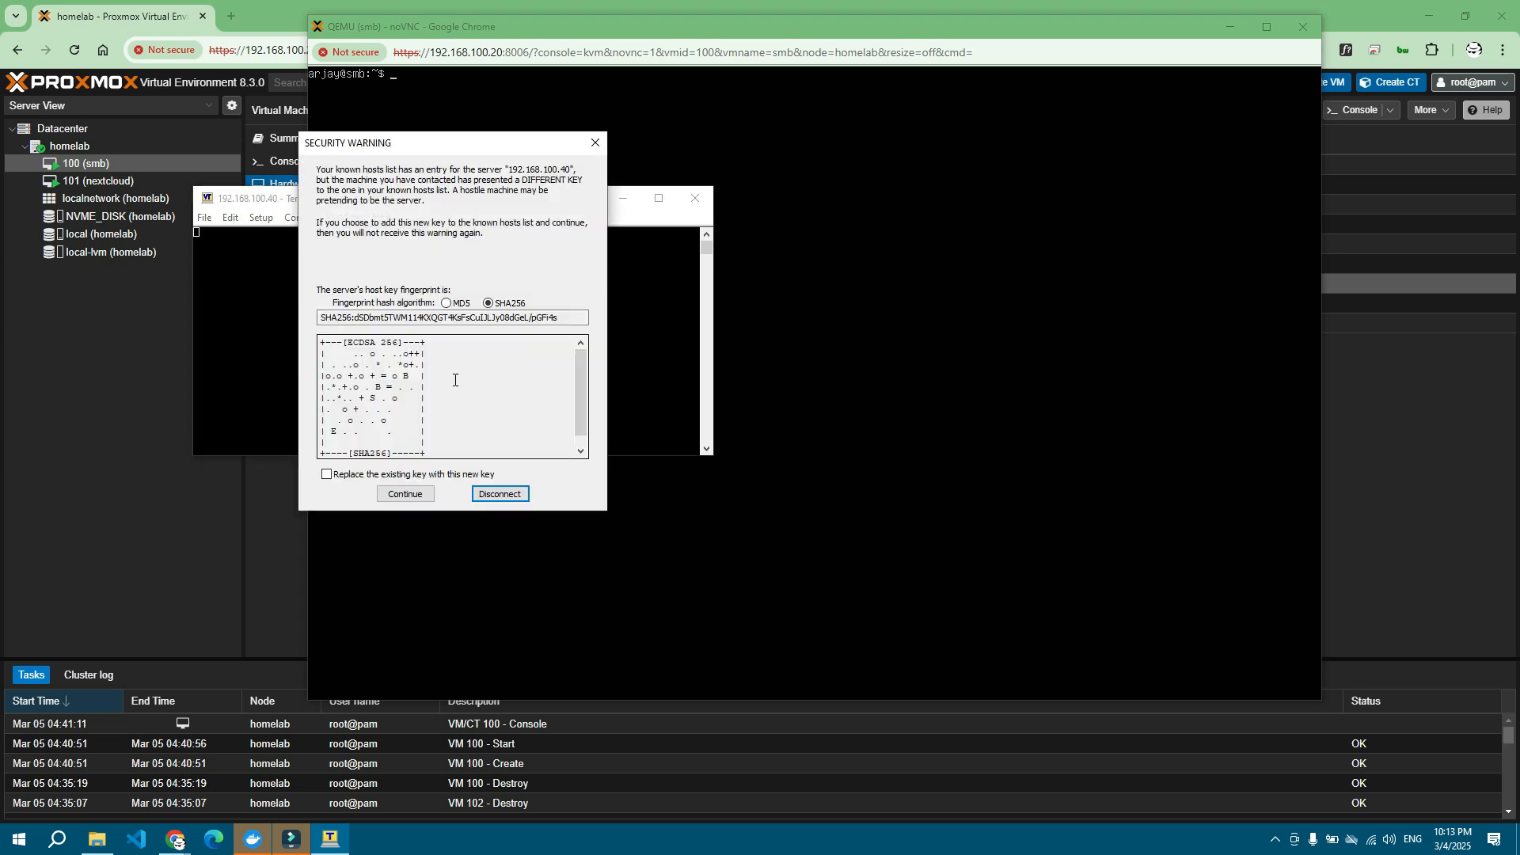
click(428, 495)
text(arjay*********)
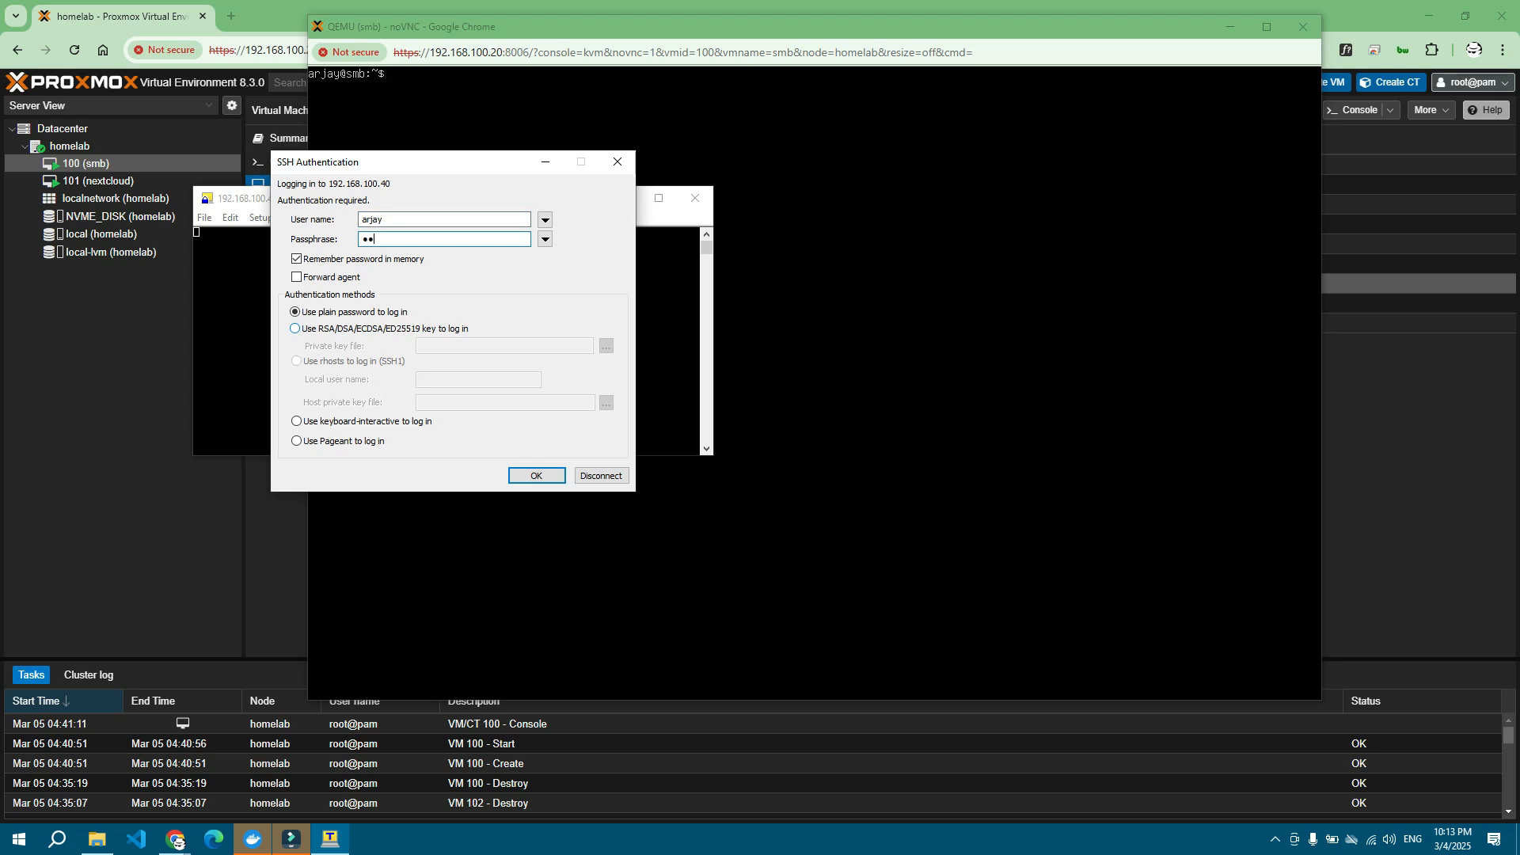
key(Return)
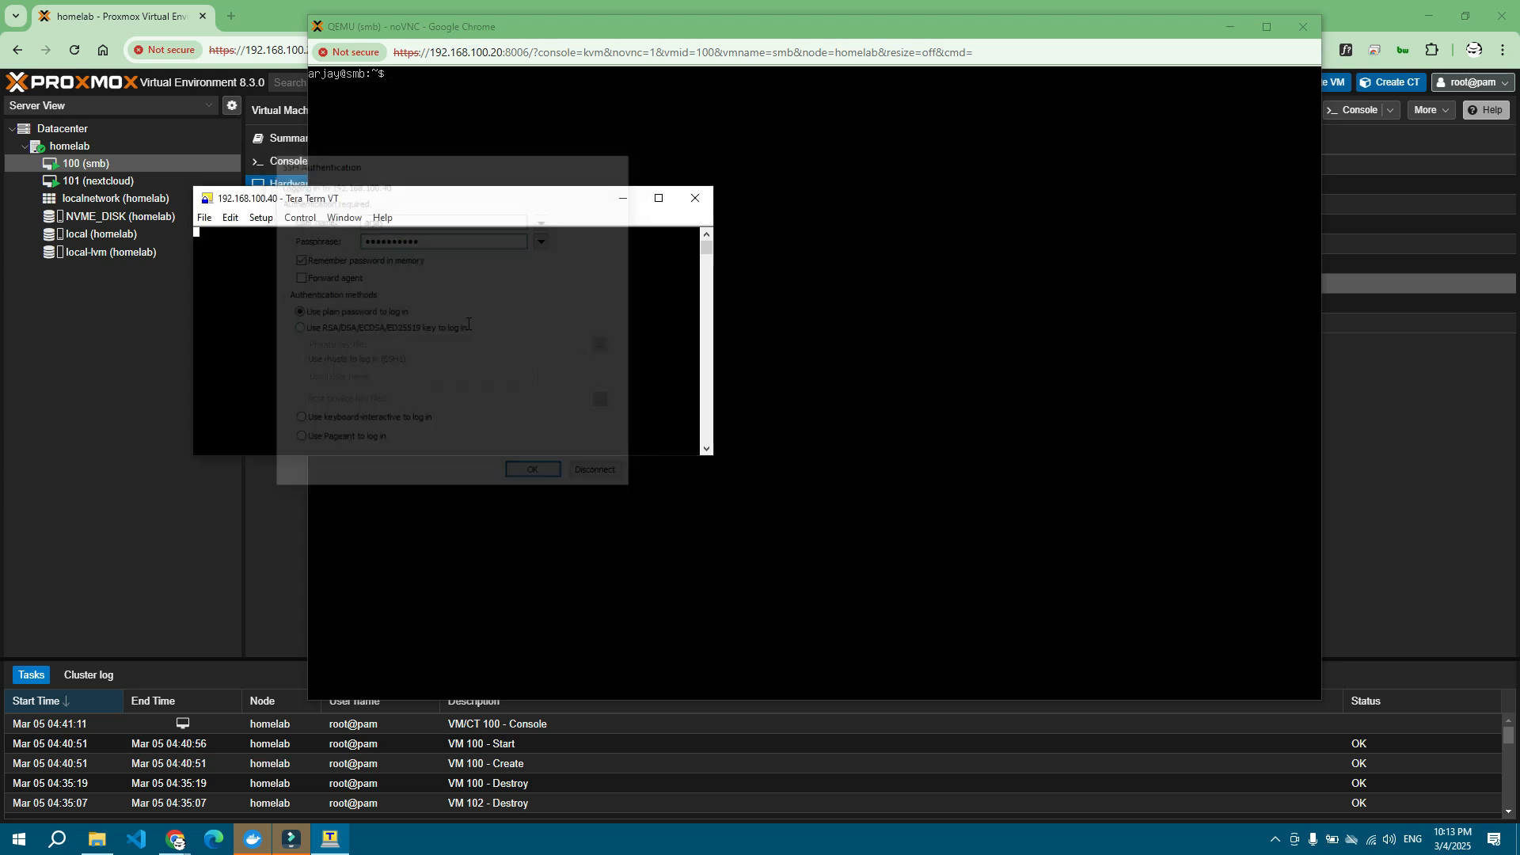
Step: Become root with sudo -i, entering the sudo password, and confirm with whoami
text(sudo -)
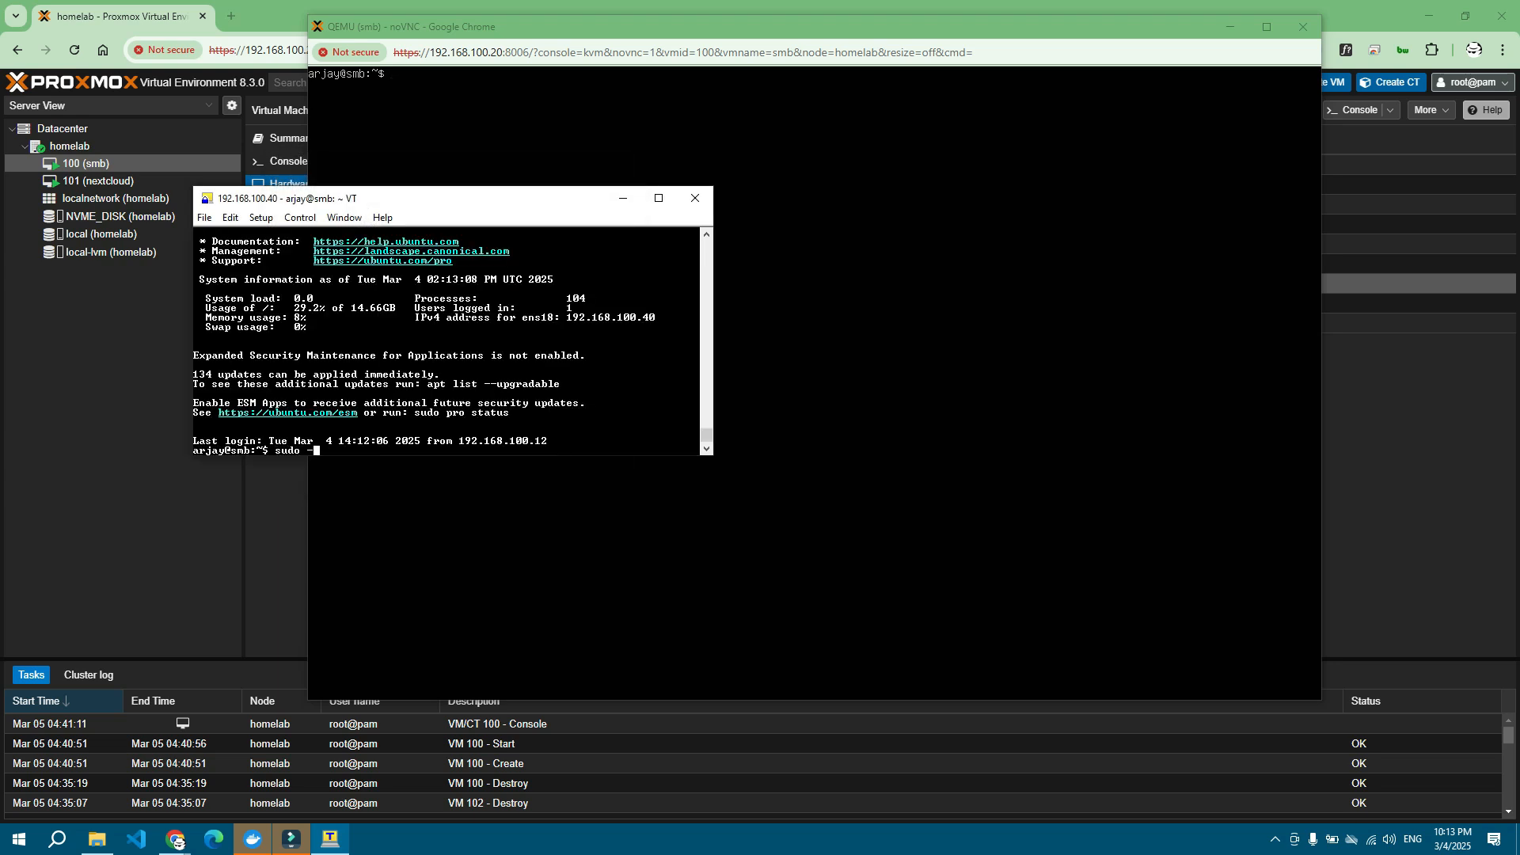
text(i)
key(Return)
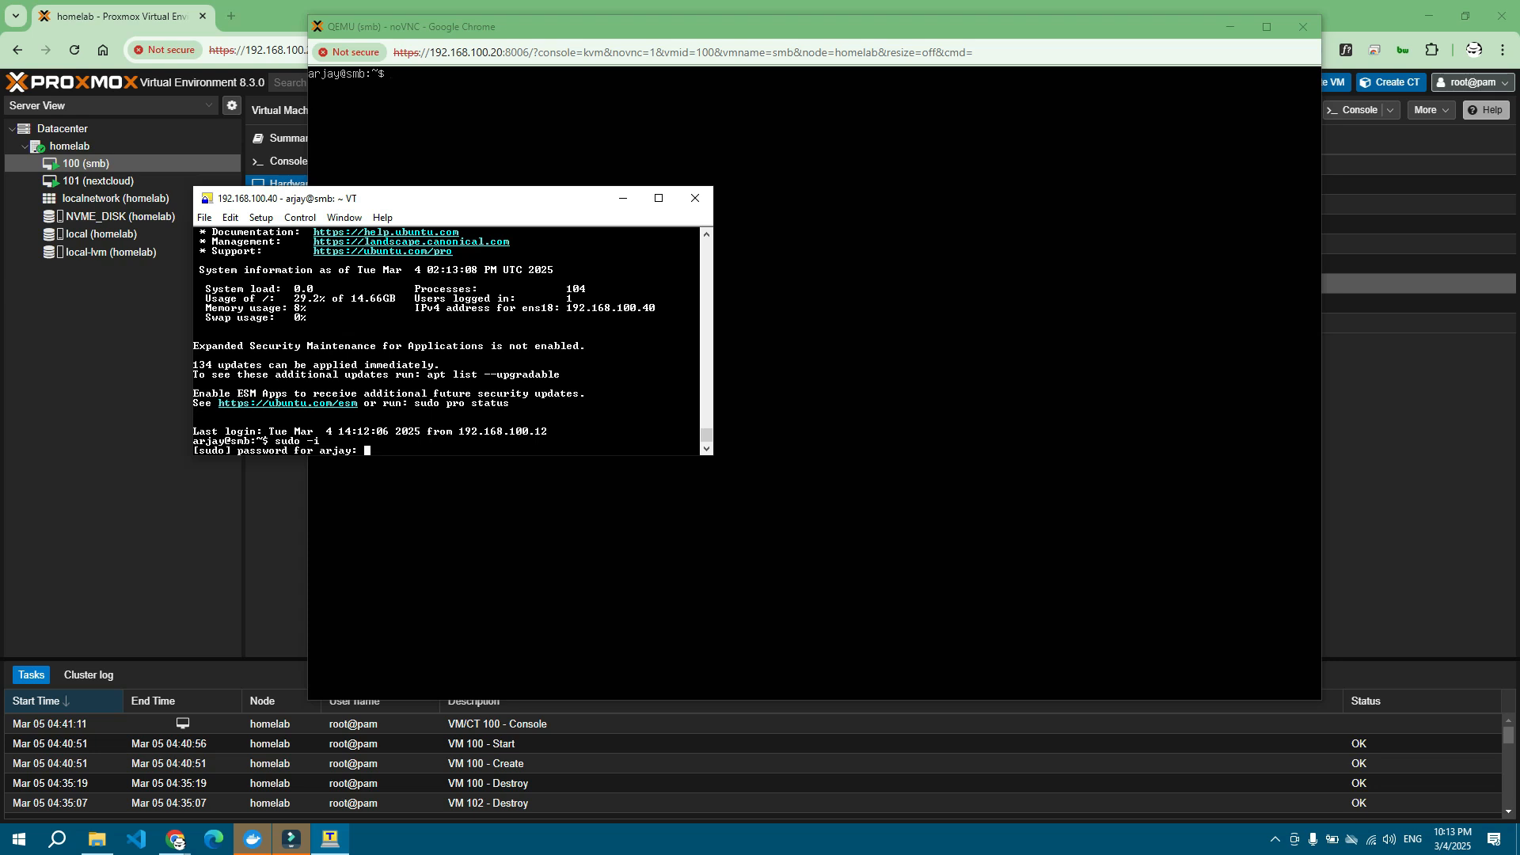
key(Return)
text(whoami)
key(Return)
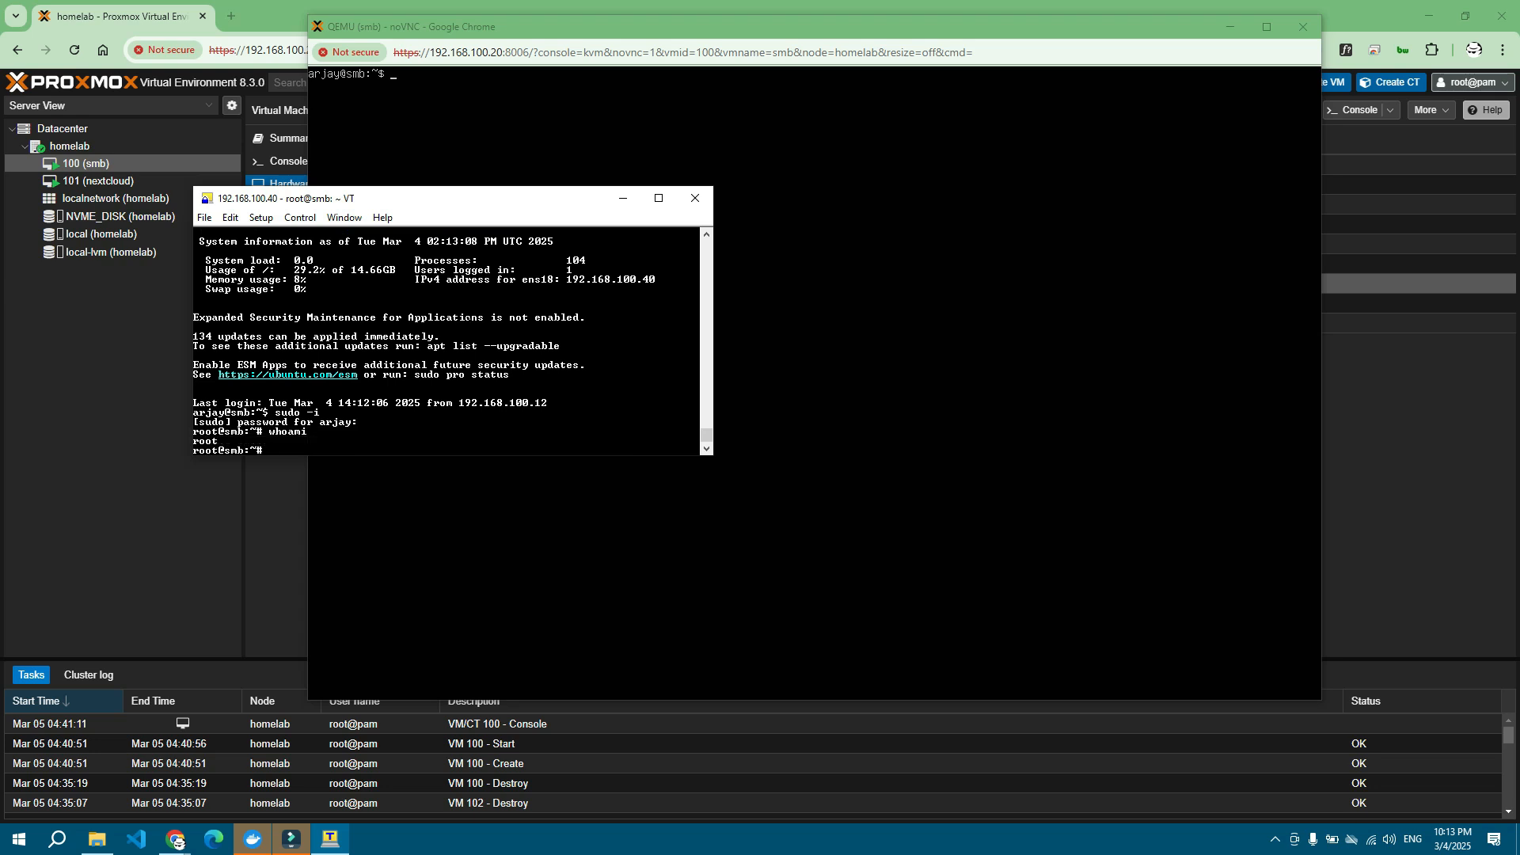